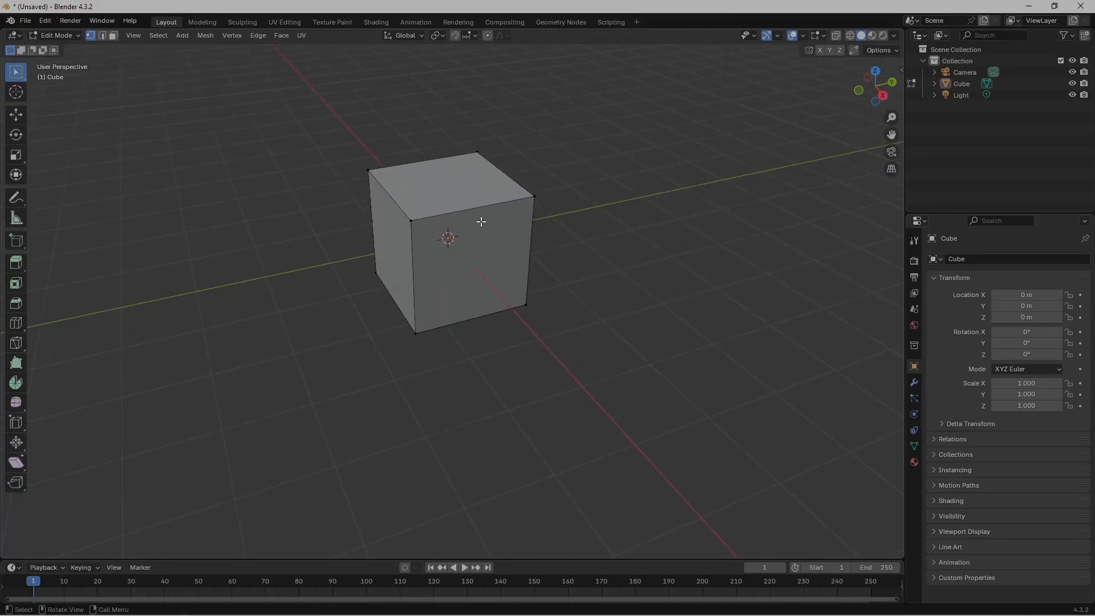
- Add three evenly spaced vertical loop cuts dividing the cube along its Y direction, without sliding them
{"action": "key", "text": "ctrl"}
{"action": "key", "text": "ctrl+r"}
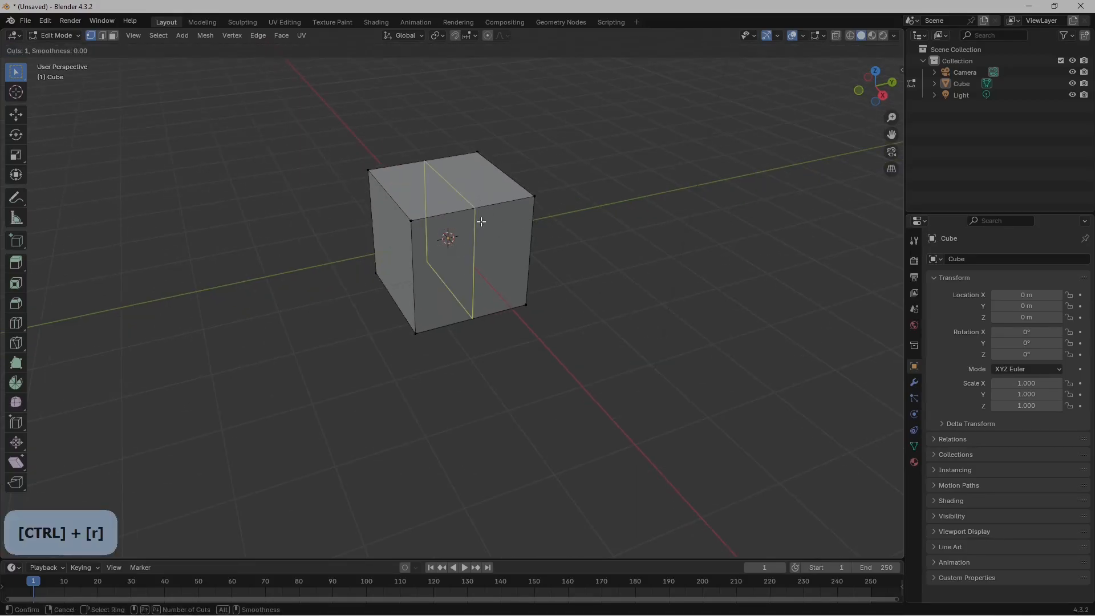
{"action": "scroll", "coordinate": [489, 217], "scroll_direction": "up", "scroll_amount": 1}
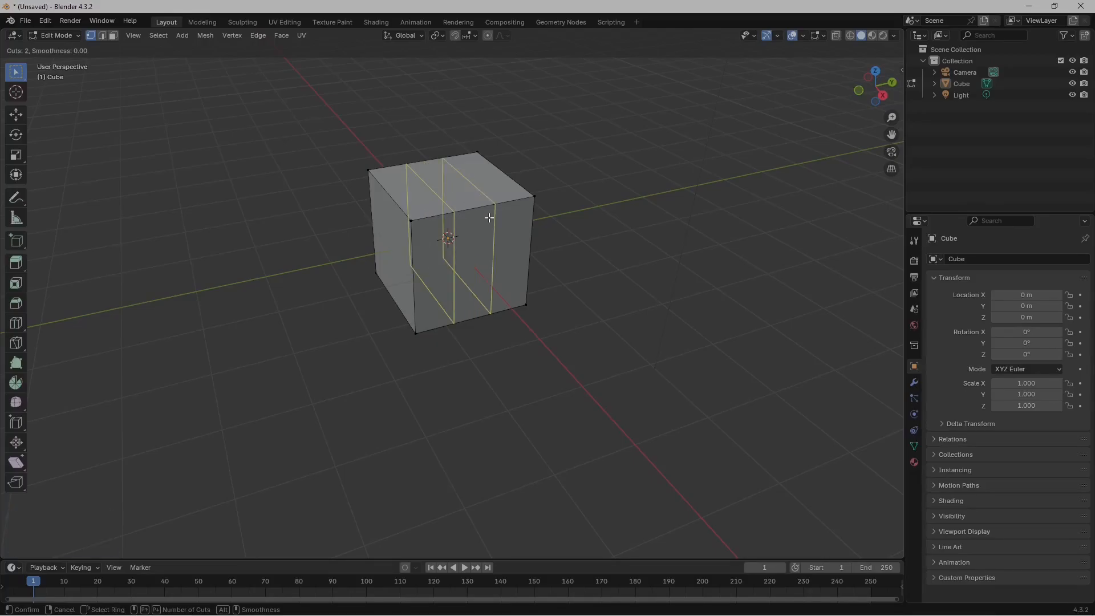
{"action": "scroll", "coordinate": [489, 217], "scroll_direction": "up", "scroll_amount": 1}
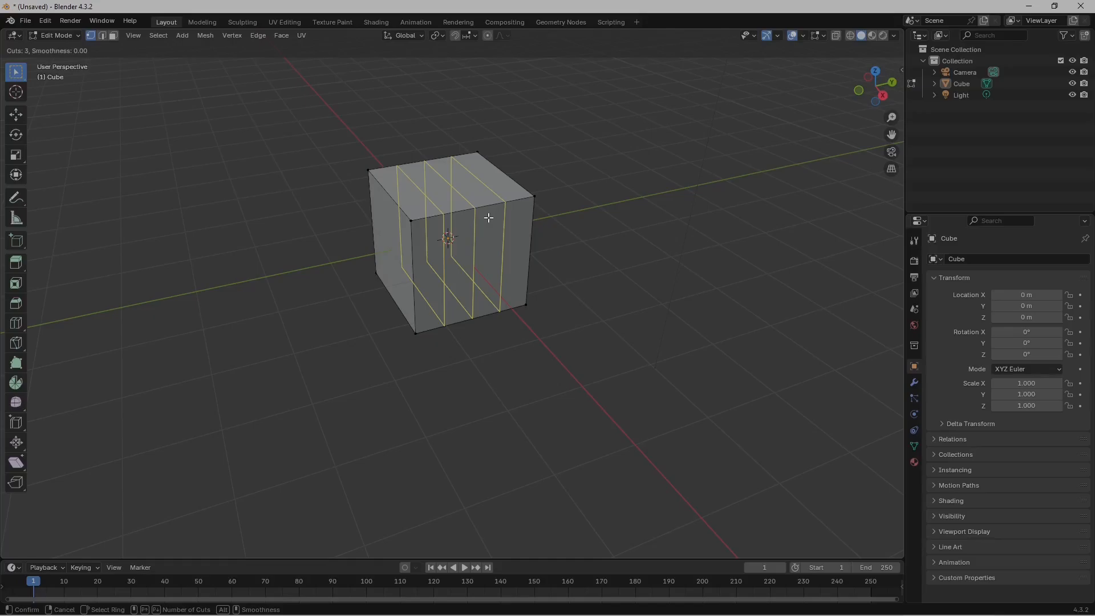
{"action": "left_click", "coordinate": [489, 218]}
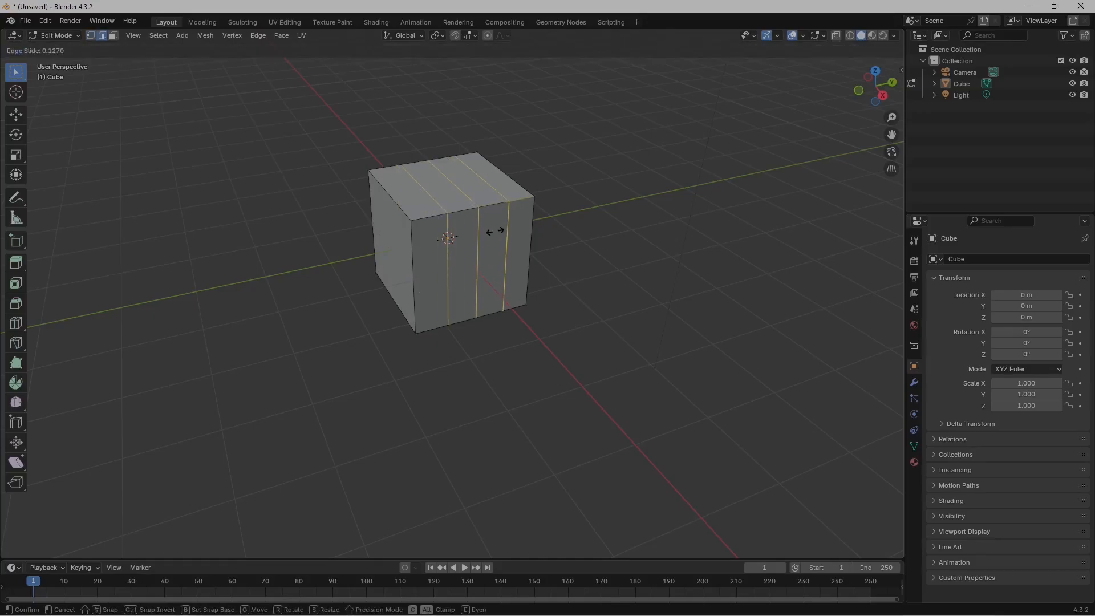
{"action": "key", "text": "Escape"}
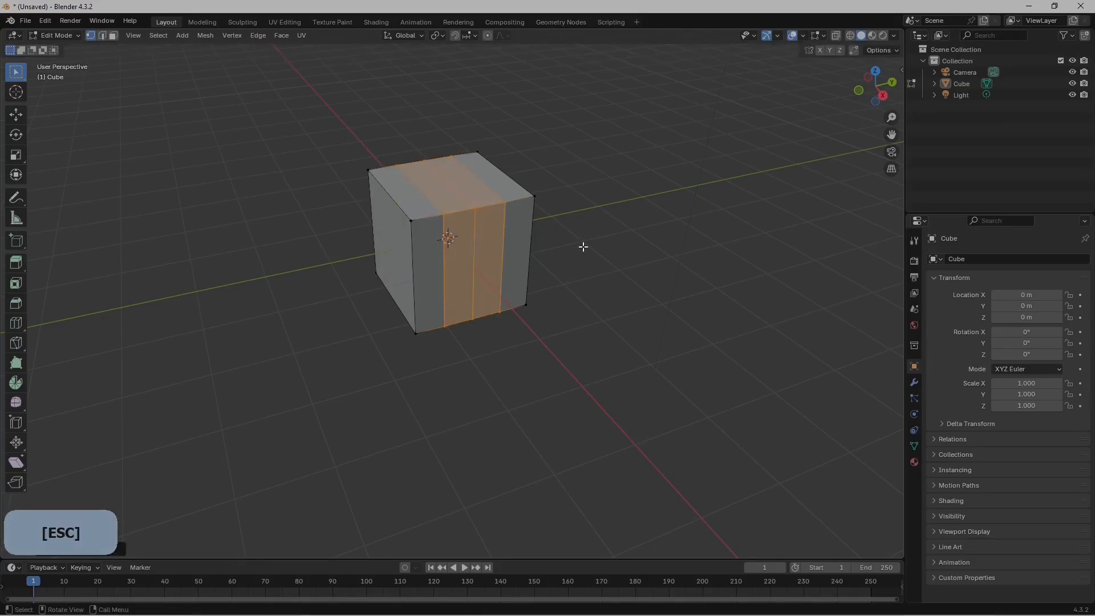
{"action": "left_click", "coordinate": [605, 195]}
- Add two evenly spaced vertical loop cuts dividing the cube along its X direction, without sliding them
{"action": "key", "text": "ctrl+r"}
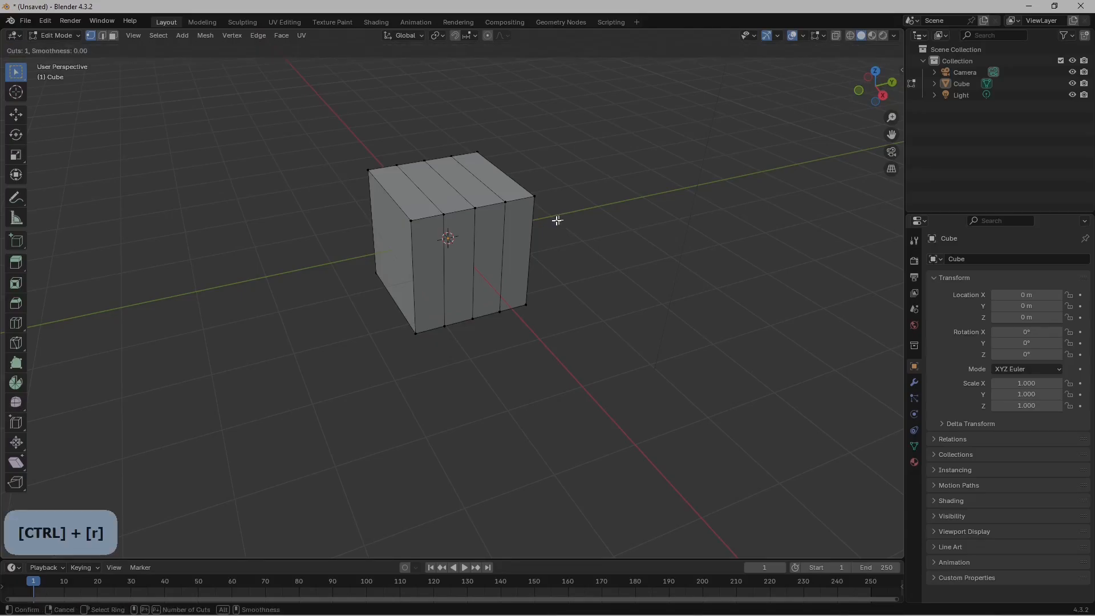
{"action": "scroll", "coordinate": [409, 192], "scroll_direction": "up", "scroll_amount": 1}
{"action": "left_click", "coordinate": [409, 192]}
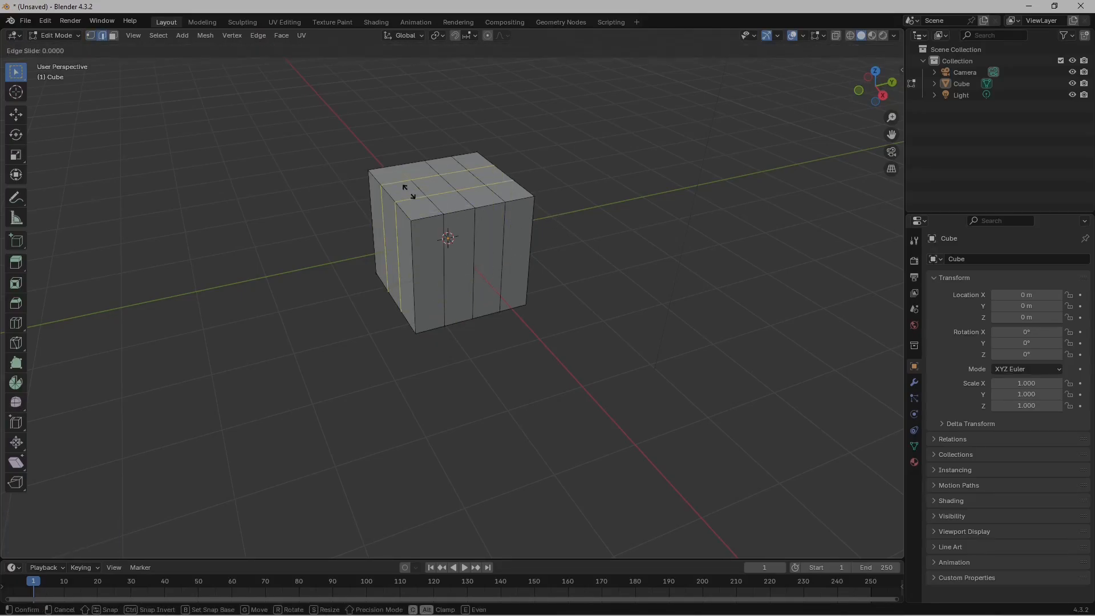
{"action": "key", "text": "Escape"}
{"action": "left_click", "coordinate": [634, 215]}
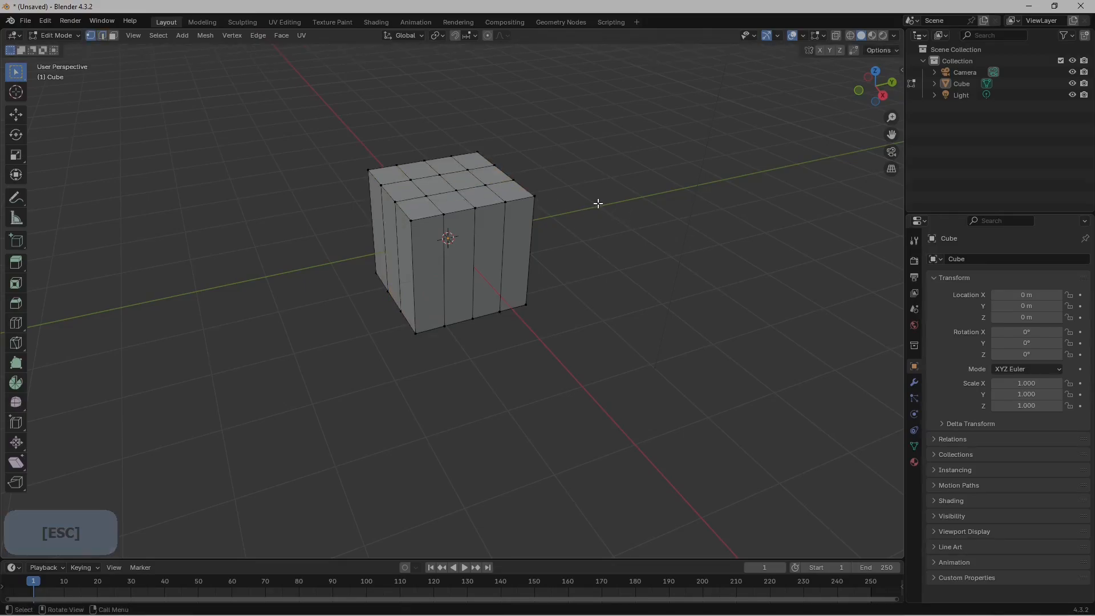
- Extrude two separate faces in the middle row of the cube's top upward by about 1.4 m
{"action": "left_click", "coordinate": [409, 193]}
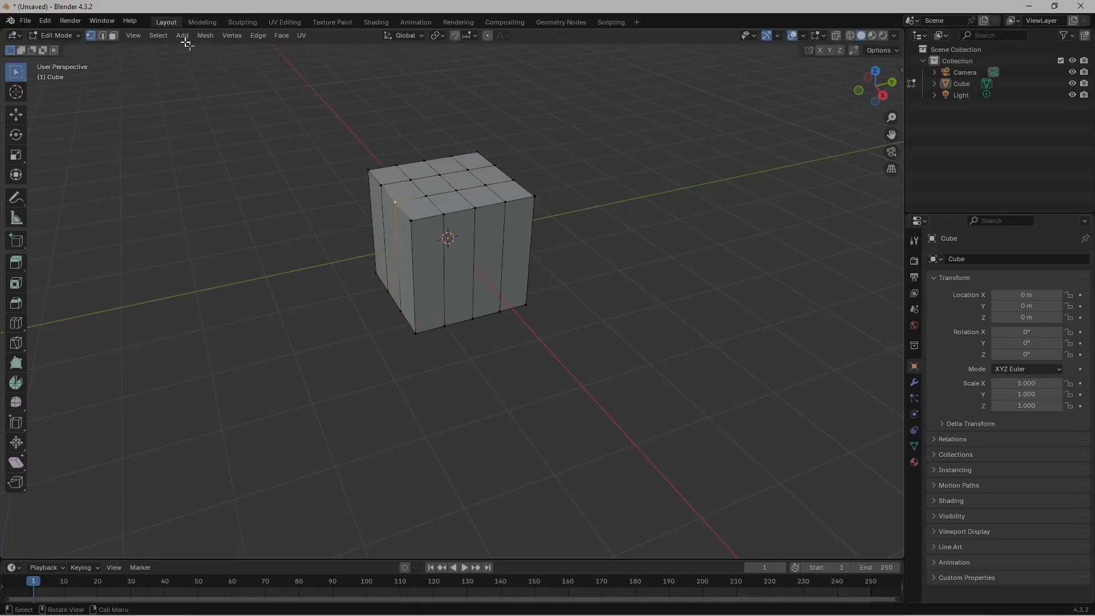
{"action": "left_click", "coordinate": [113, 36]}
{"action": "left_click", "coordinate": [398, 198]}
{"action": "left_click", "coordinate": [484, 197], "text": "shift"}
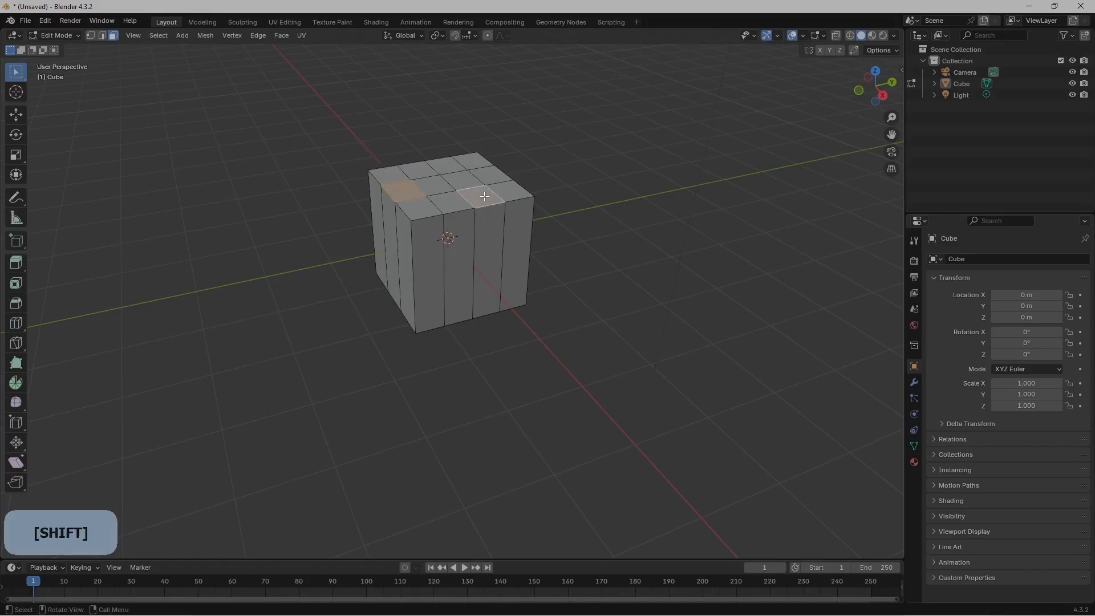
{"action": "key", "text": "e"}
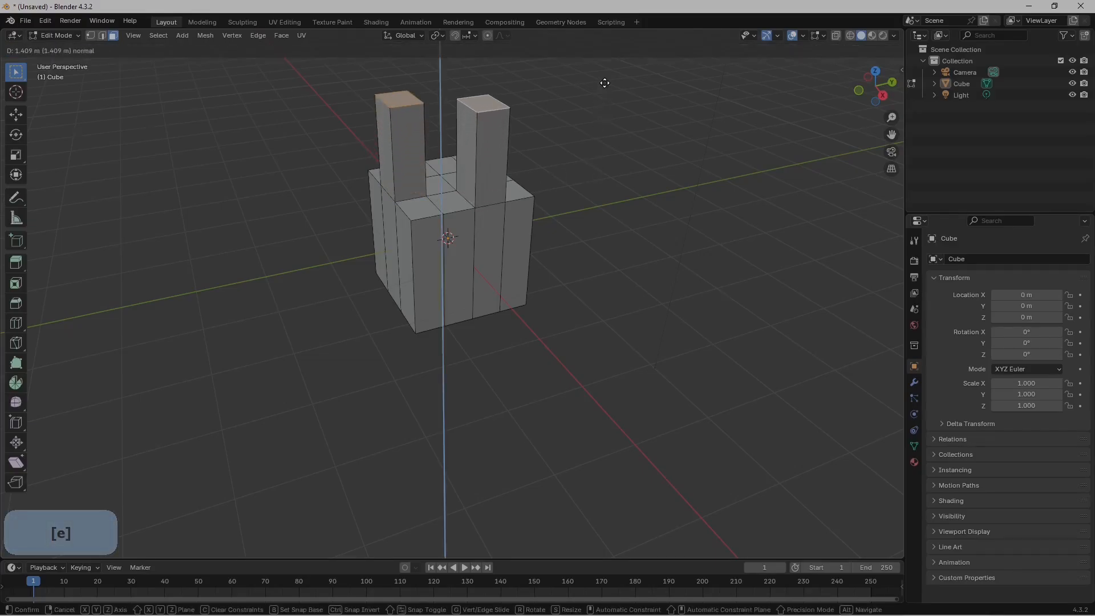
{"action": "left_click", "coordinate": [604, 87]}
- Move the two extruded end faces along the negative Y axis so both prongs slant outward
{"action": "key", "text": "g"}
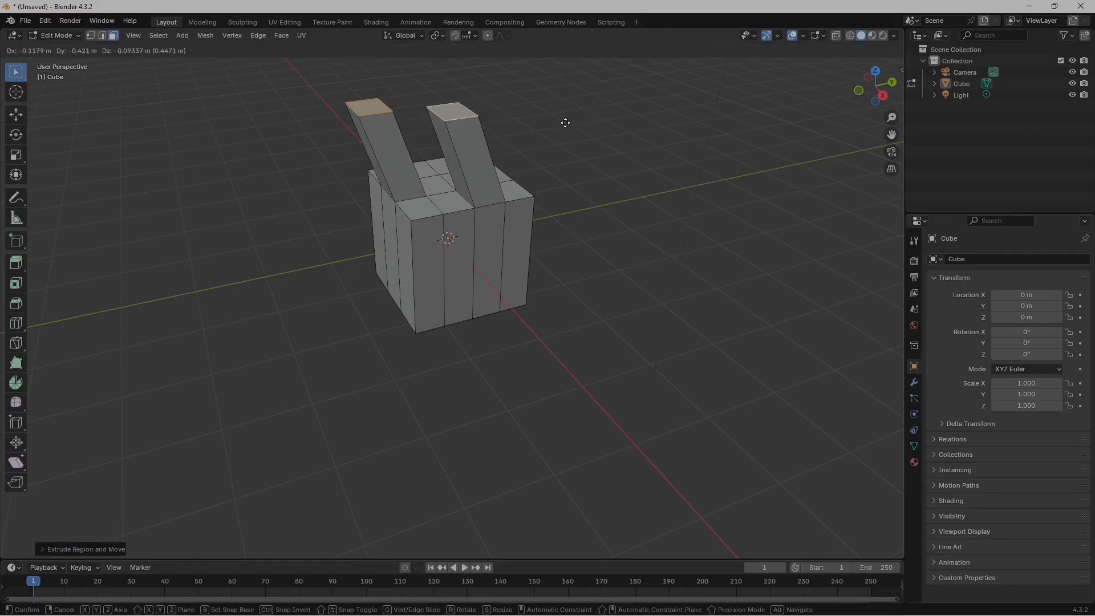
{"action": "key", "text": "y"}
{"action": "left_click", "coordinate": [525, 124]}
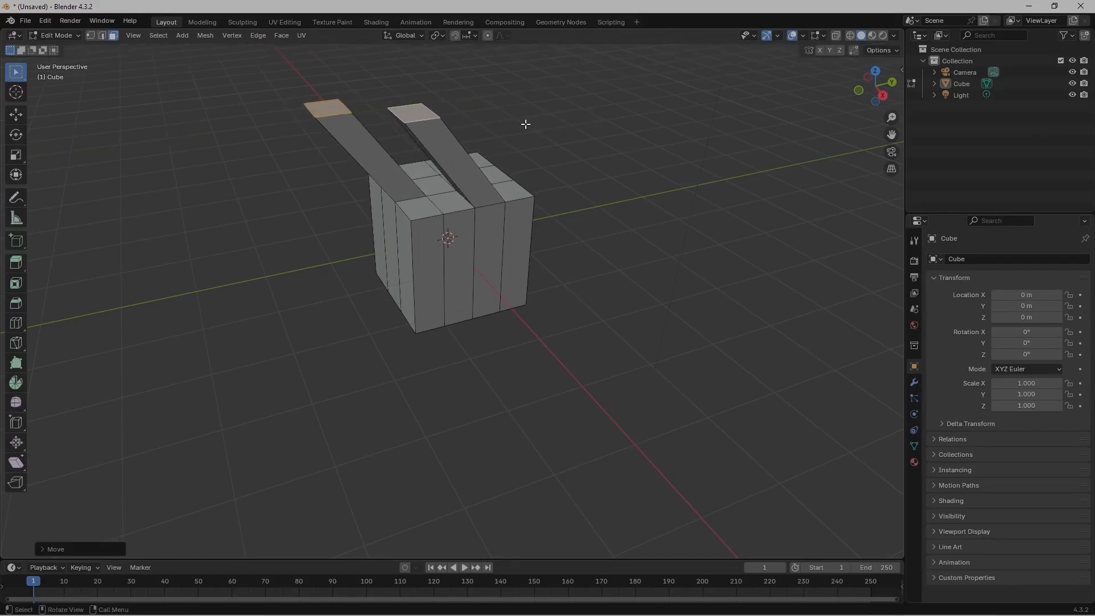
- In Object Mode, duplicate the cube and place the copy about 3.7 m away along the Y axis
{"action": "scroll", "coordinate": [560, 161], "scroll_direction": "down", "scroll_amount": 4}
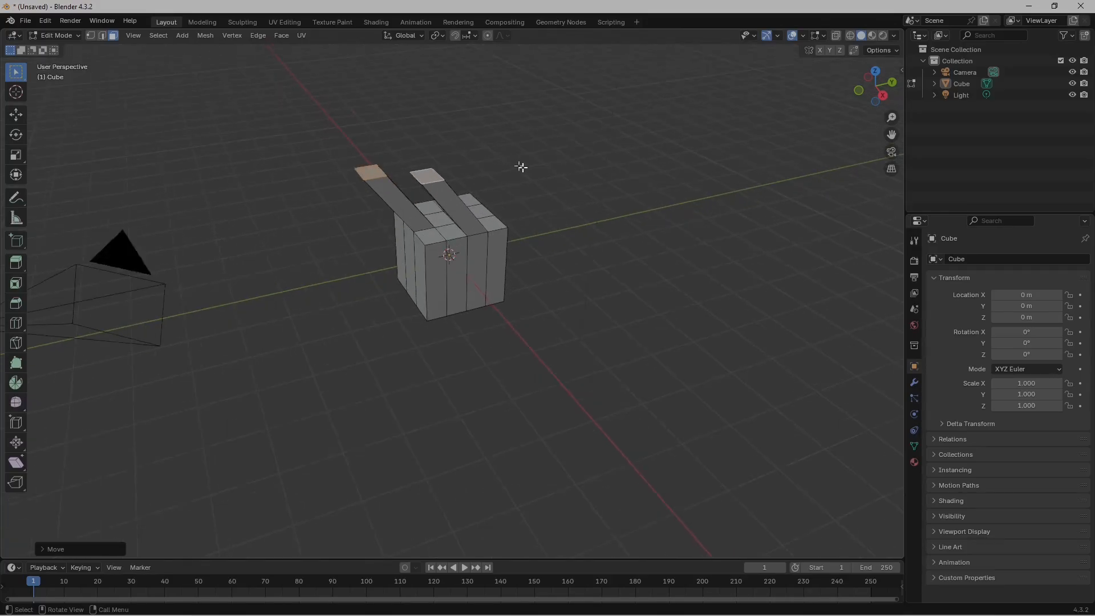
{"action": "key", "text": "Tab"}
{"action": "middle_click_drag", "start_coordinate": [550, 179], "coordinate": [584, 246]}
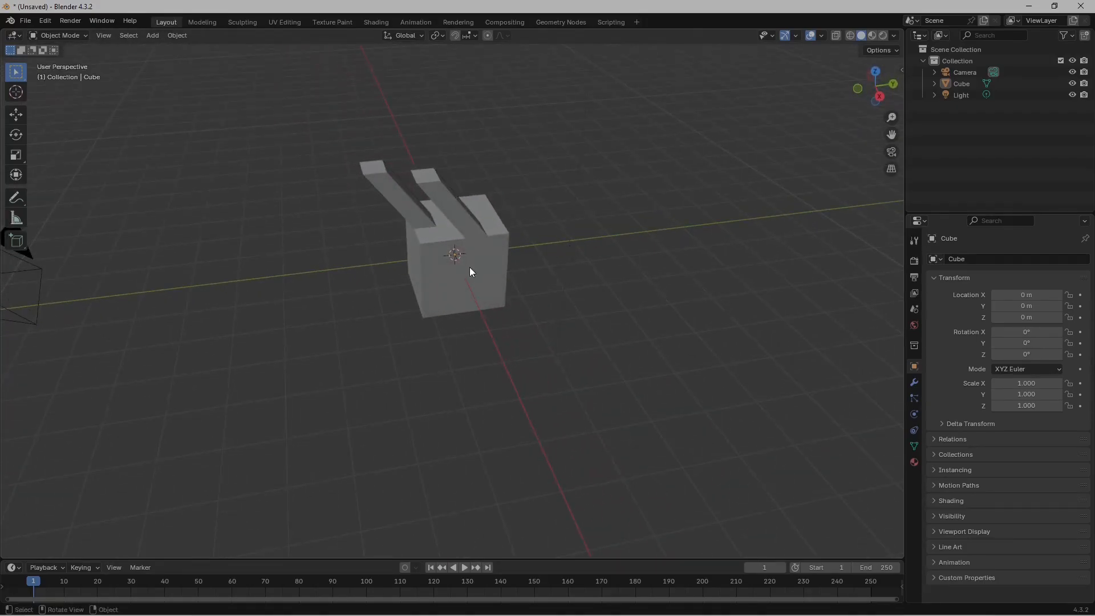
{"action": "left_click", "coordinate": [499, 249]}
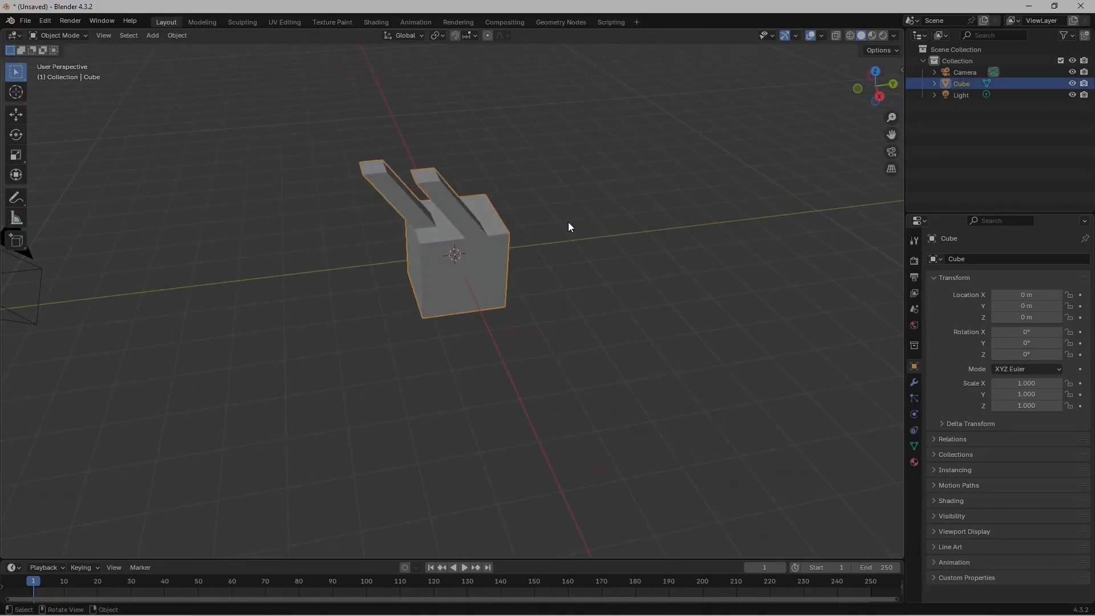
{"action": "key", "text": "shift+d"}
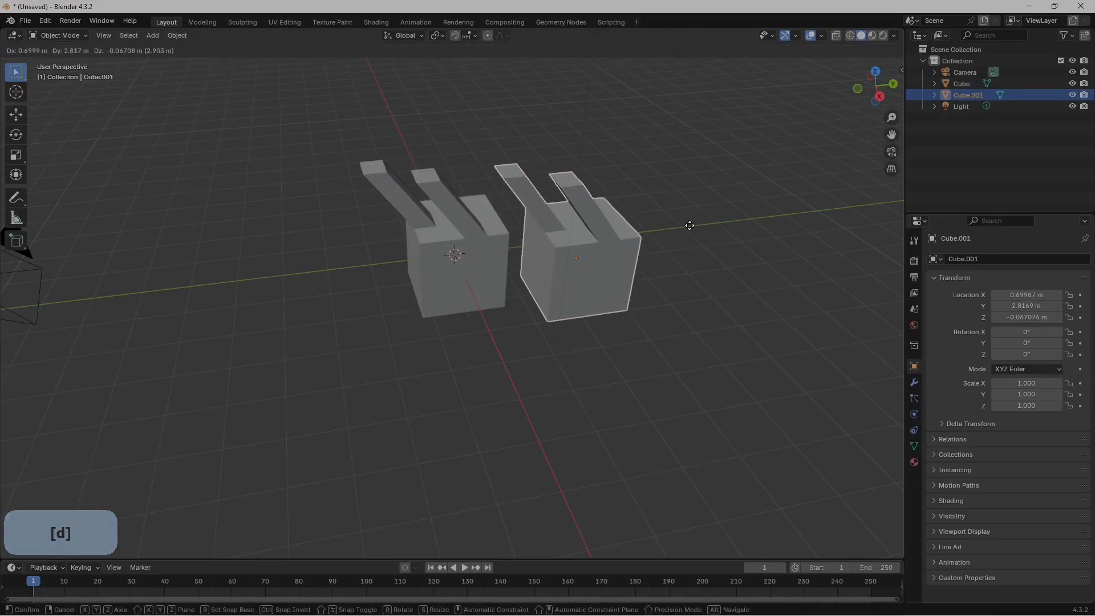
{"action": "key", "text": "y"}
{"action": "left_click", "coordinate": [714, 223]}
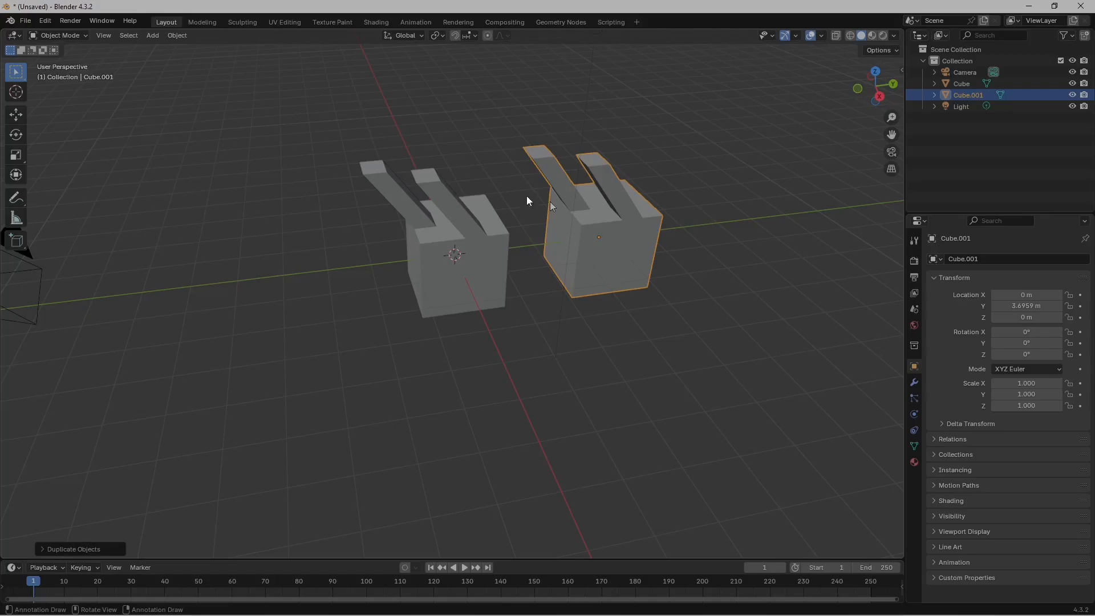
- Mirror the duplicated cube along the global Y axis, after previewing the X and Z mirror directions
{"action": "left_click", "coordinate": [180, 34]}
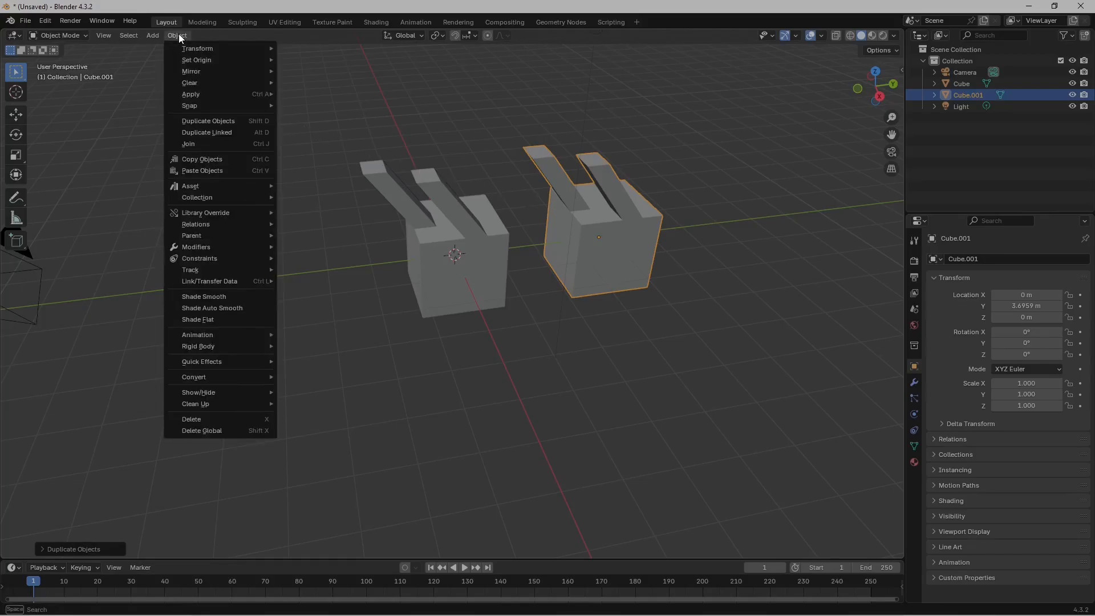
{"action": "mouse_move", "coordinate": [189, 73]}
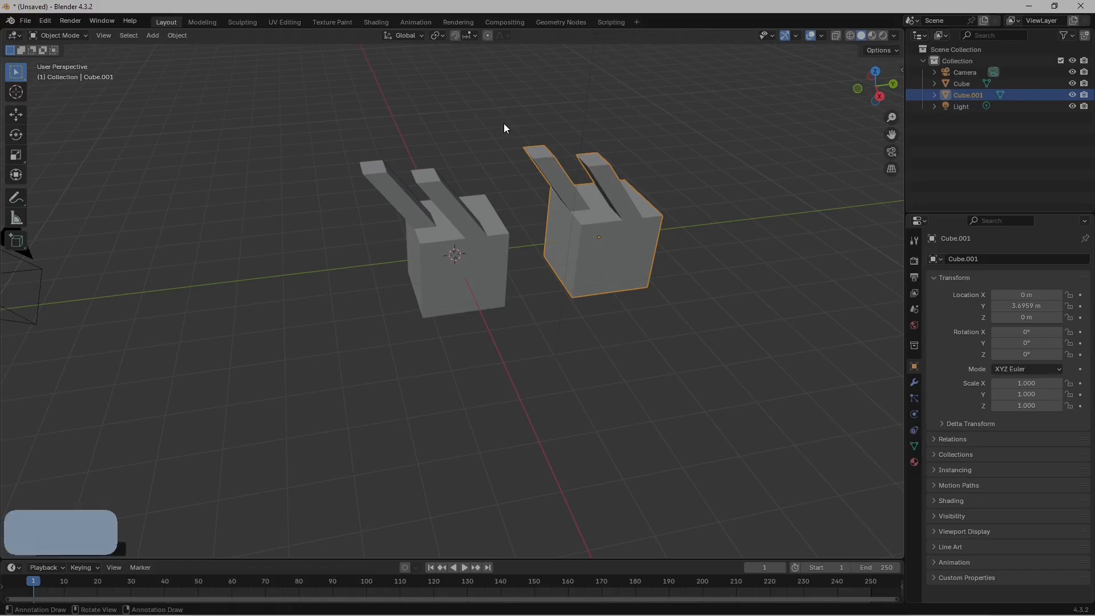
{"action": "key", "text": "ctrl+m"}
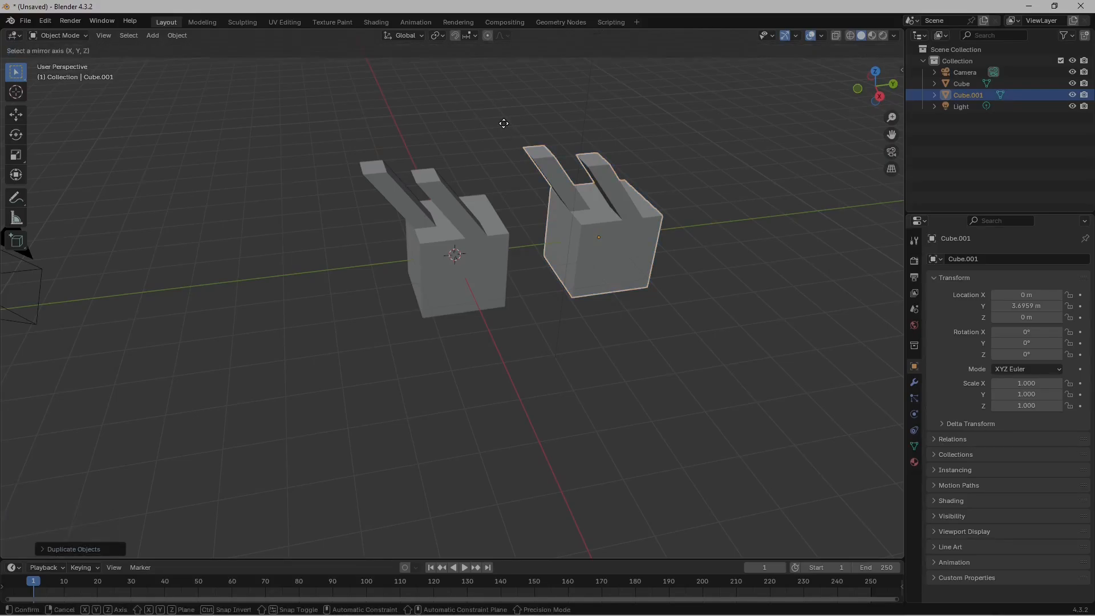
{"action": "key", "text": "y"}
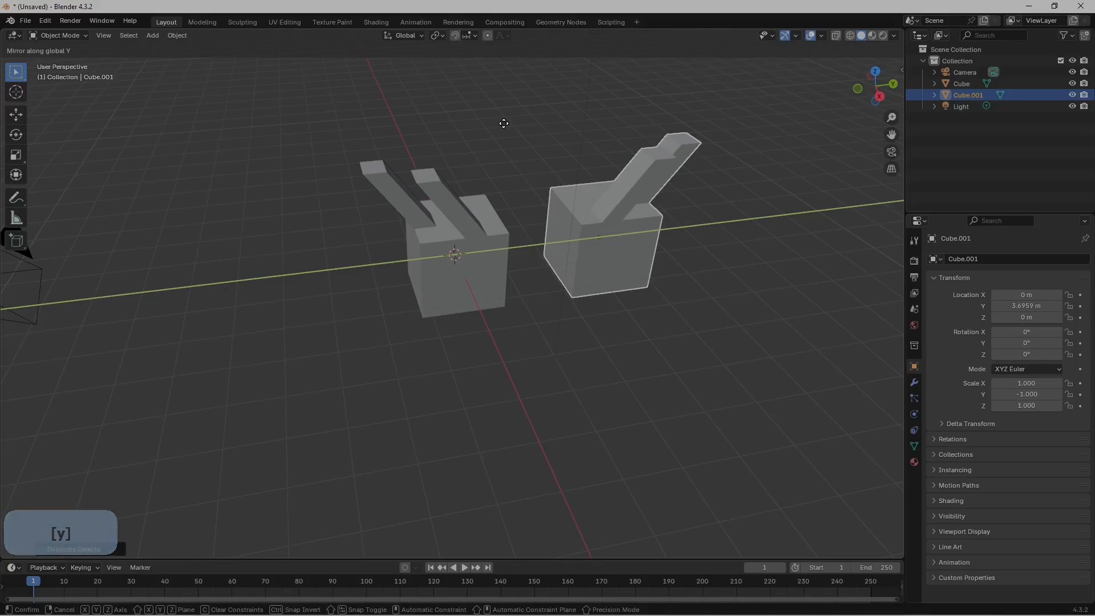
{"action": "key", "text": "x"}
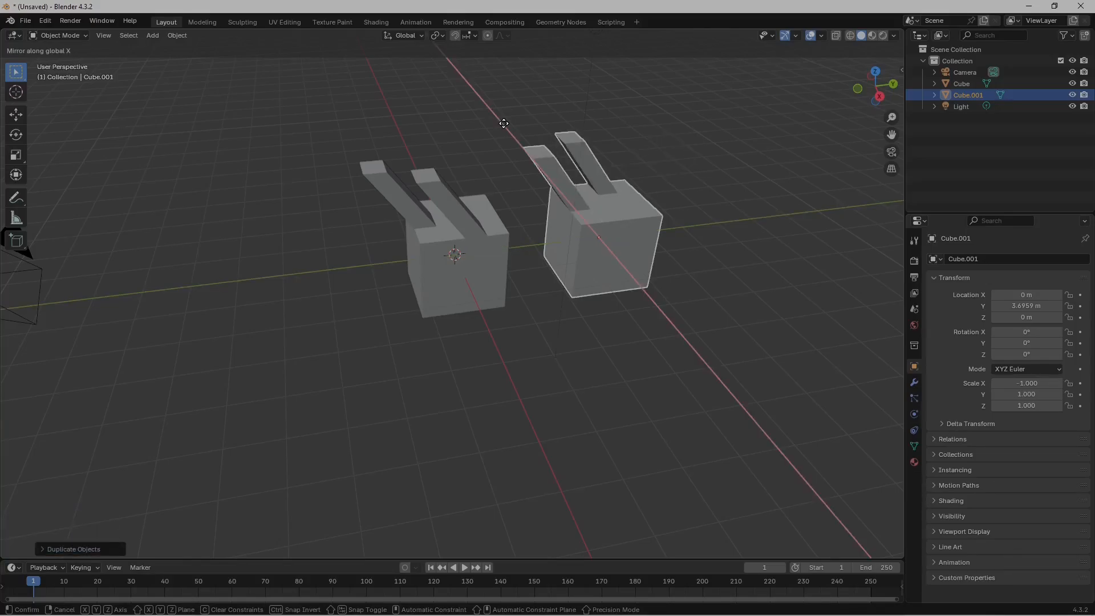
{"action": "key", "text": "z"}
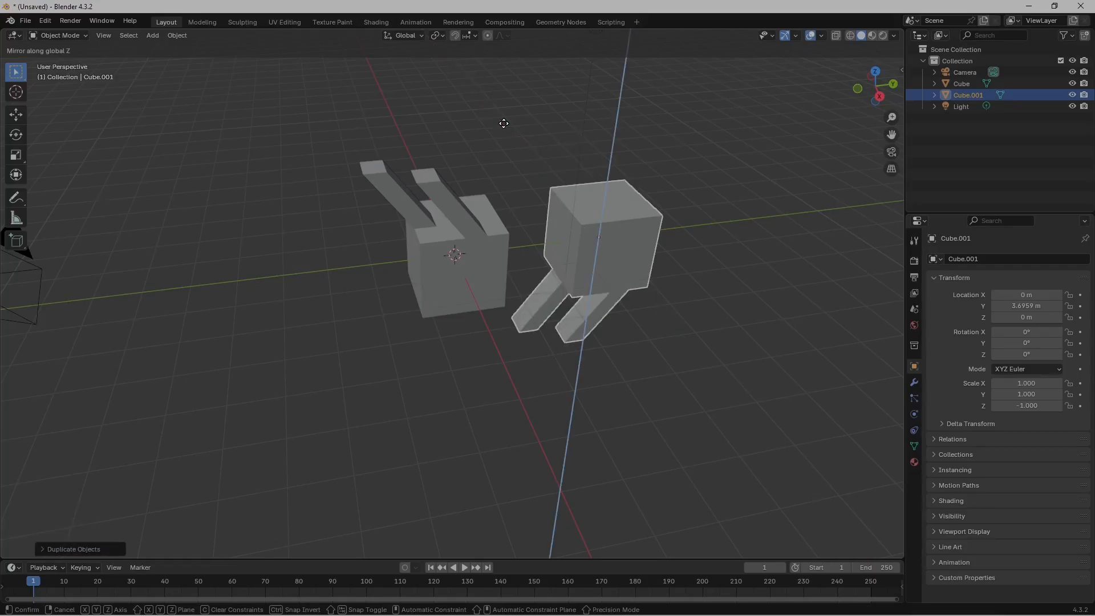
{"action": "key", "text": "y"}
{"action": "left_click", "coordinate": [504, 123]}
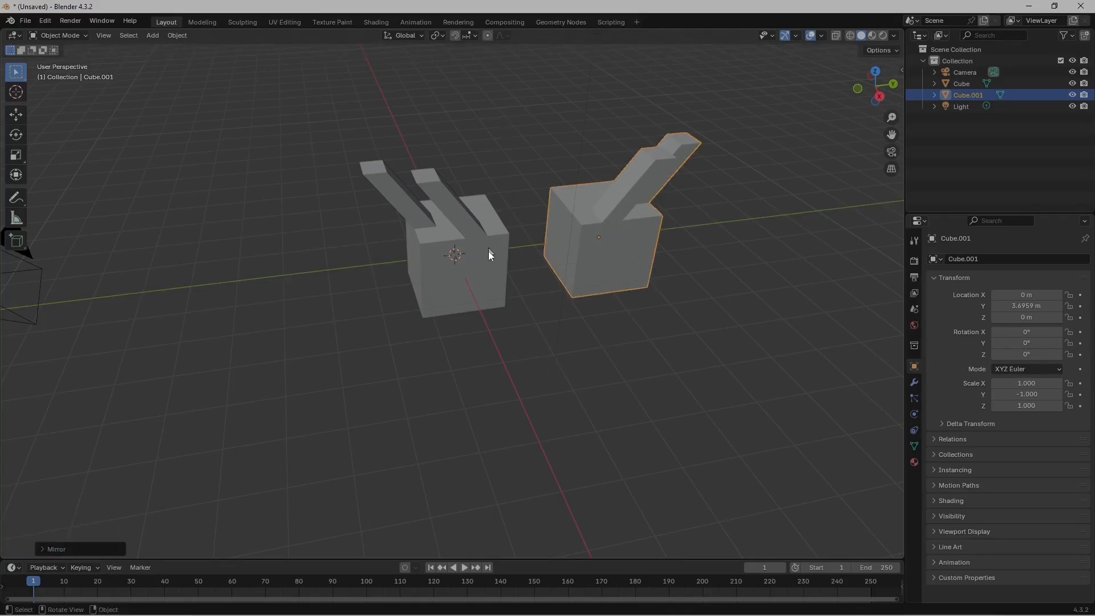
- Move the mirrored copy by its lower front corner as snap base onto the original cube's matching corner, making their sides meet
{"action": "key", "text": "g"}
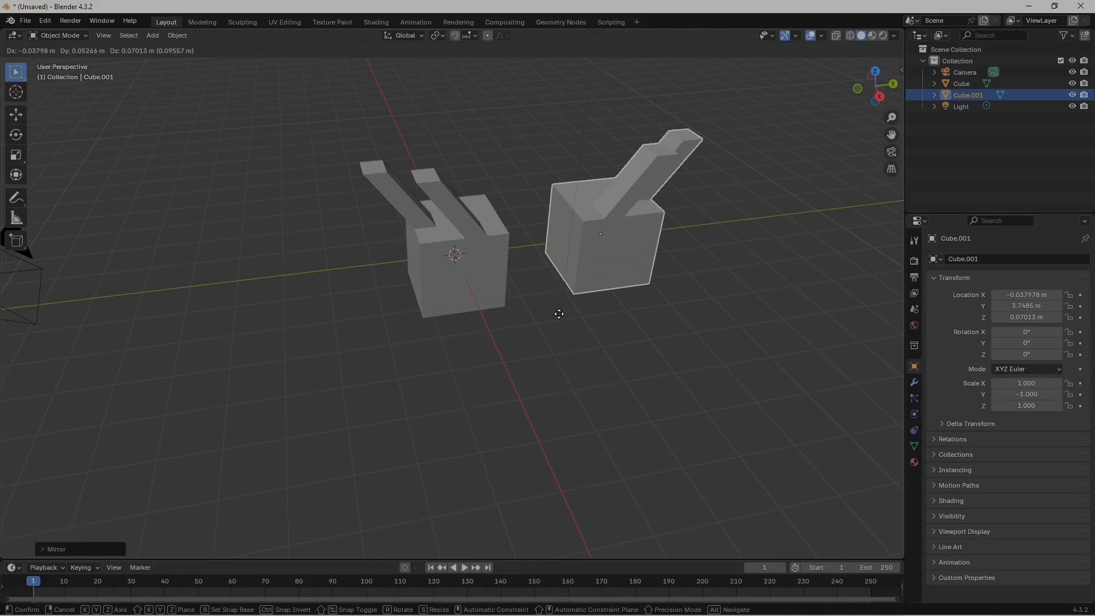
{"action": "key", "text": "b"}
{"action": "left_click", "coordinate": [575, 299]}
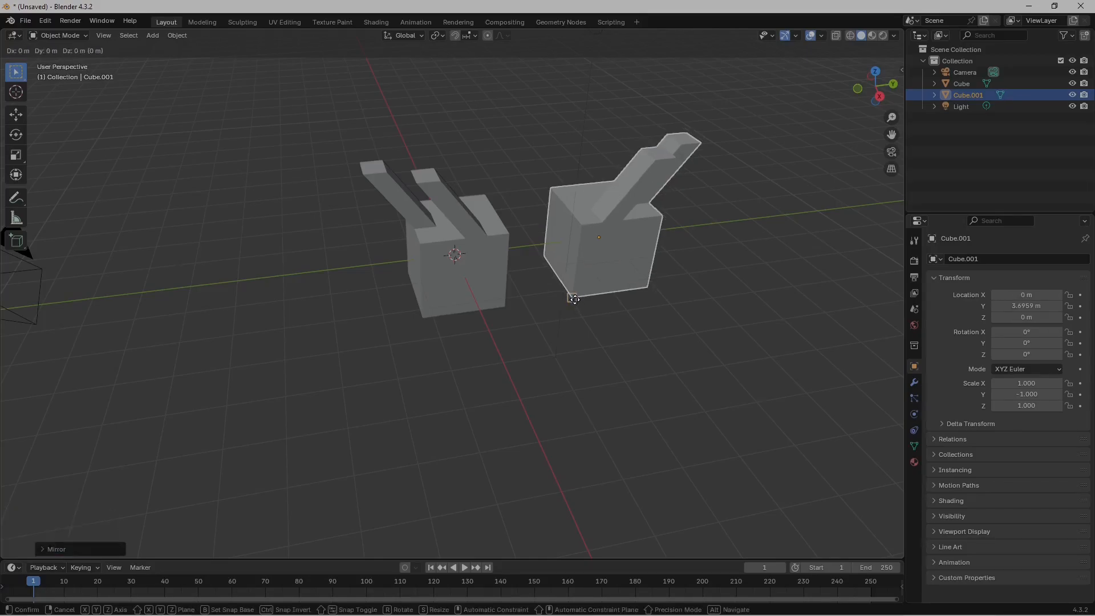
{"action": "left_click", "coordinate": [513, 305]}
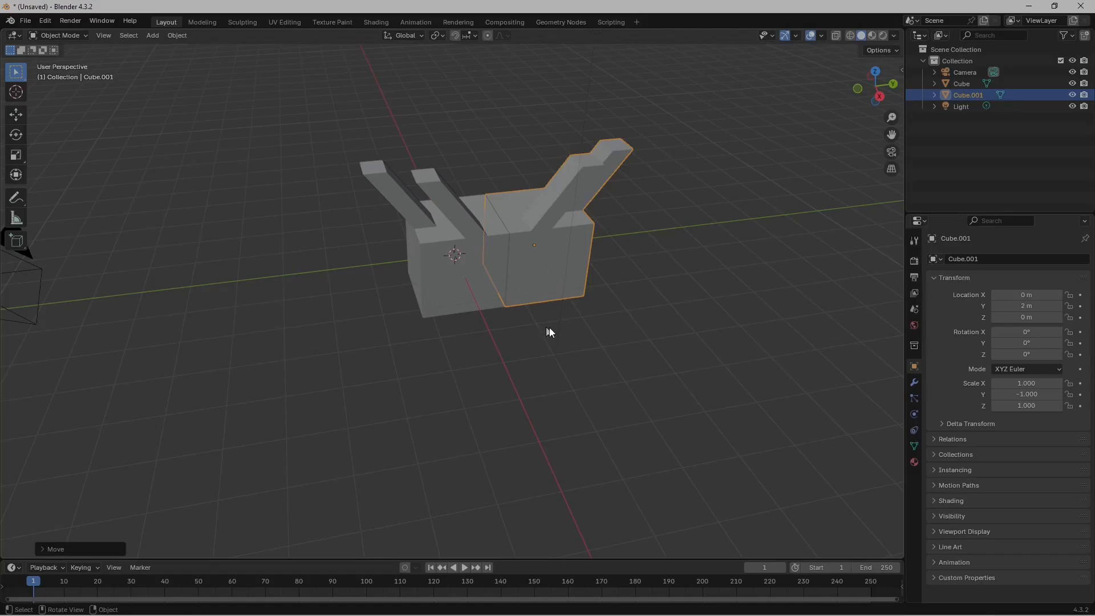
- Join the mirrored copy into the original cube as one object, keeping the original cube active
{"action": "left_click", "coordinate": [434, 286]}
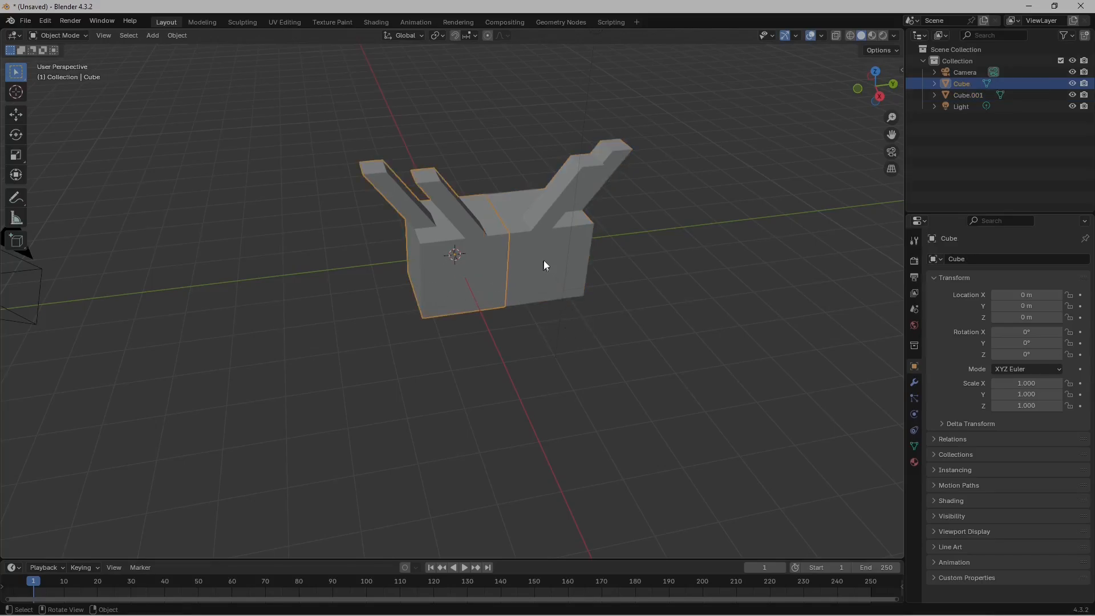
{"action": "left_click", "coordinate": [544, 276], "text": "shift"}
{"action": "left_click", "coordinate": [427, 288], "text": "shift"}
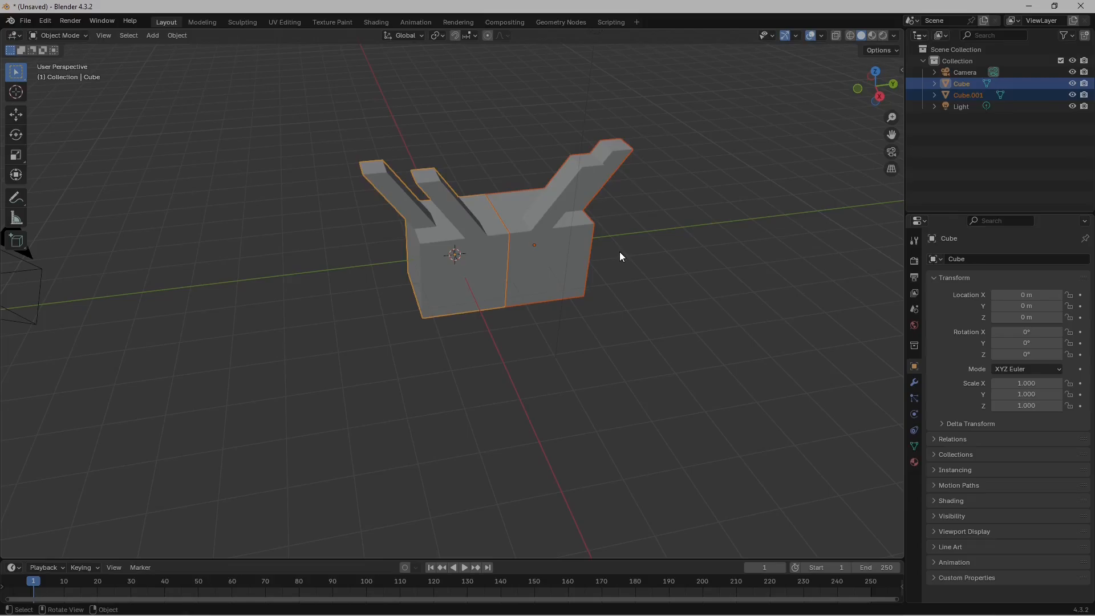
{"action": "key", "text": "ctrl"}
{"action": "key", "text": "ctrl+j"}
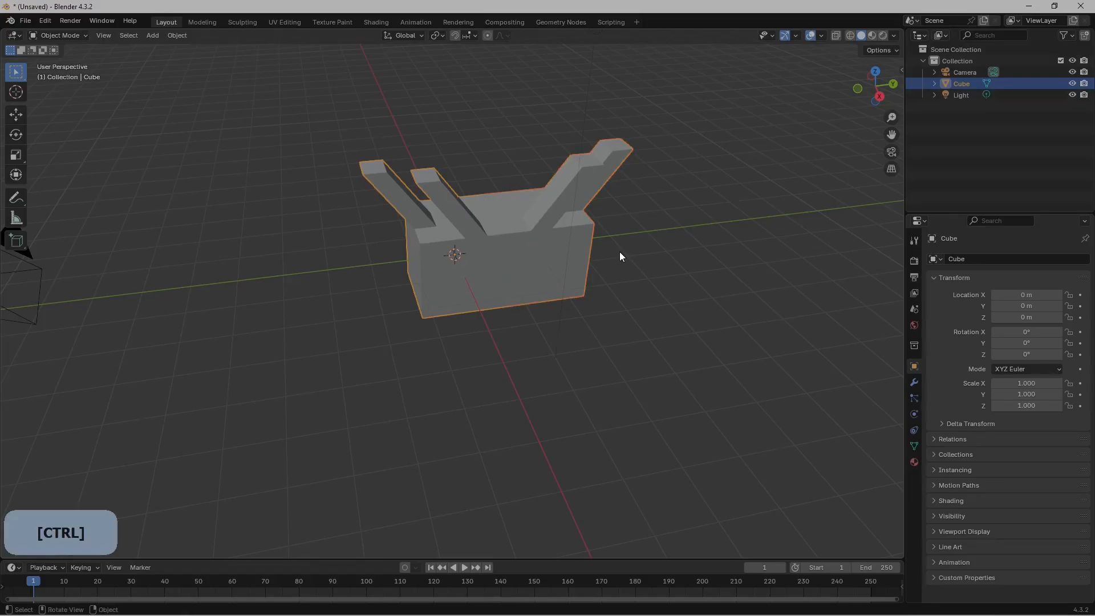
- In Edit Mode, select all geometry linked to a top face of the mirrored half to check how the halves are connected
{"action": "scroll", "coordinate": [544, 143], "scroll_direction": "up", "scroll_amount": 2}
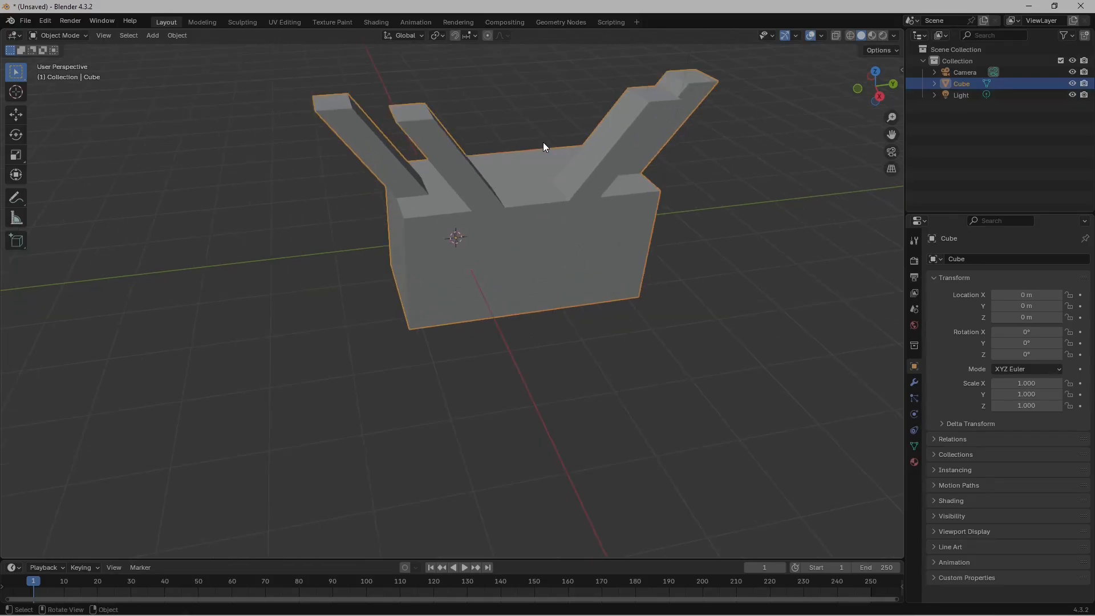
{"action": "middle_click_drag", "start_coordinate": [557, 157], "coordinate": [526, 250], "text": "shift"}
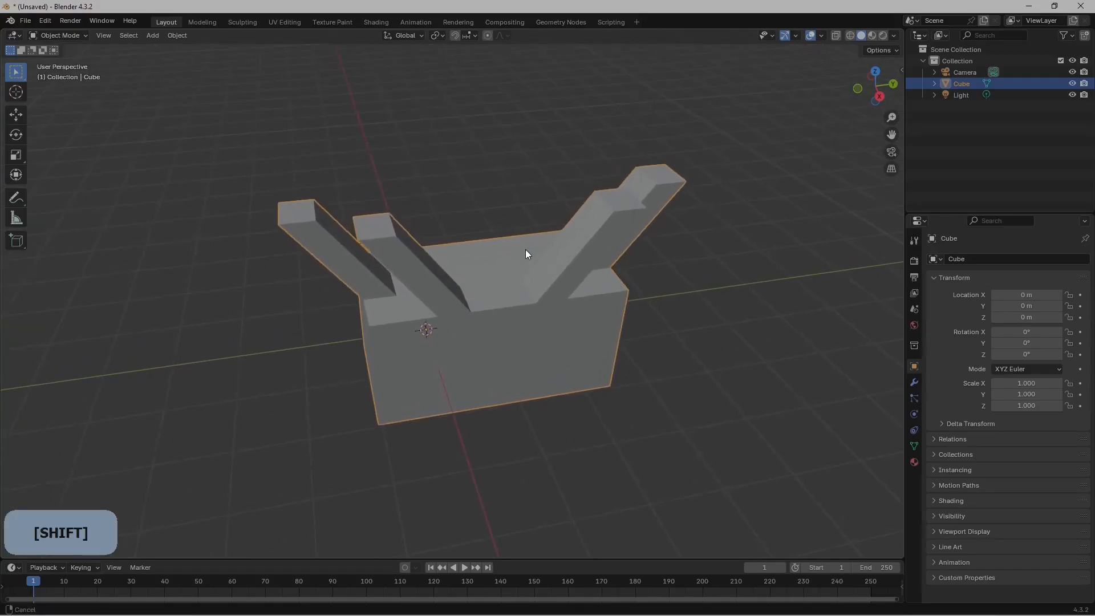
{"action": "key", "text": "Tab"}
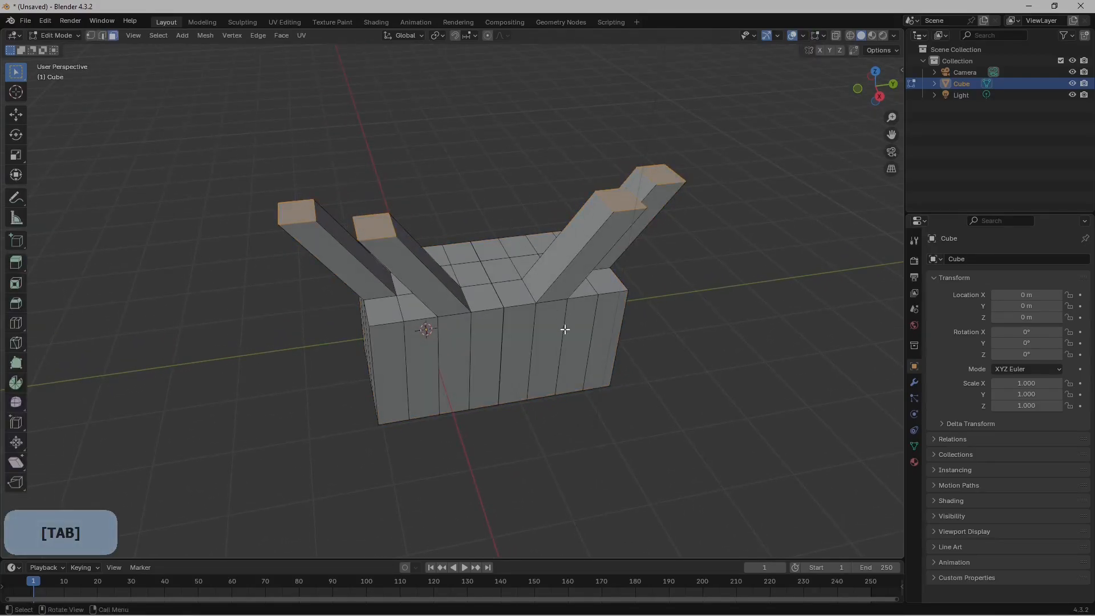
{"action": "left_click", "coordinate": [454, 331]}
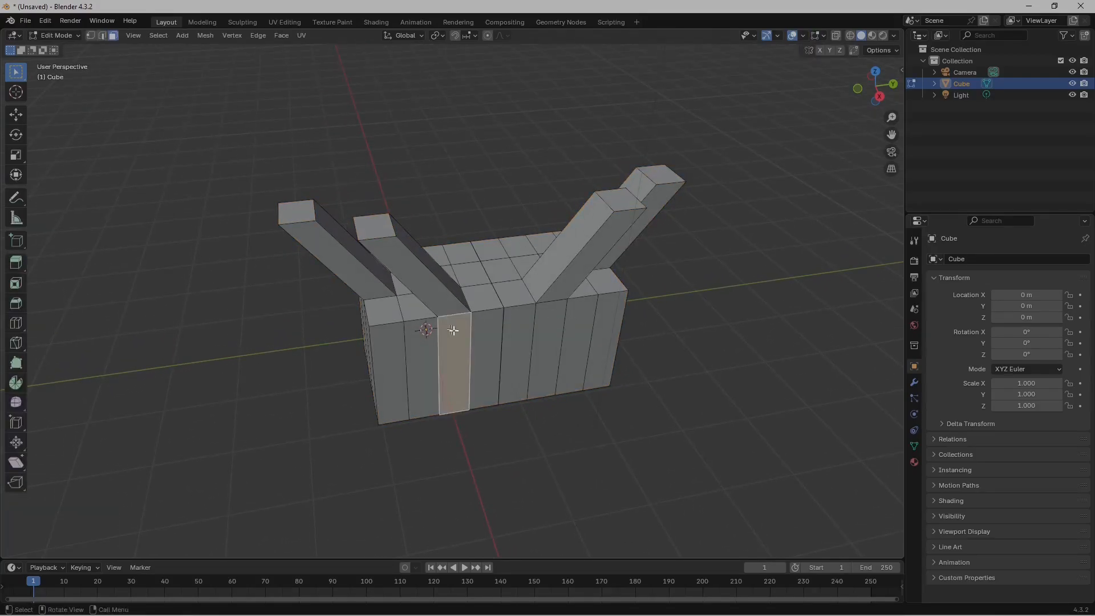
{"action": "left_click", "coordinate": [618, 284]}
{"action": "key", "text": "ctrl"}
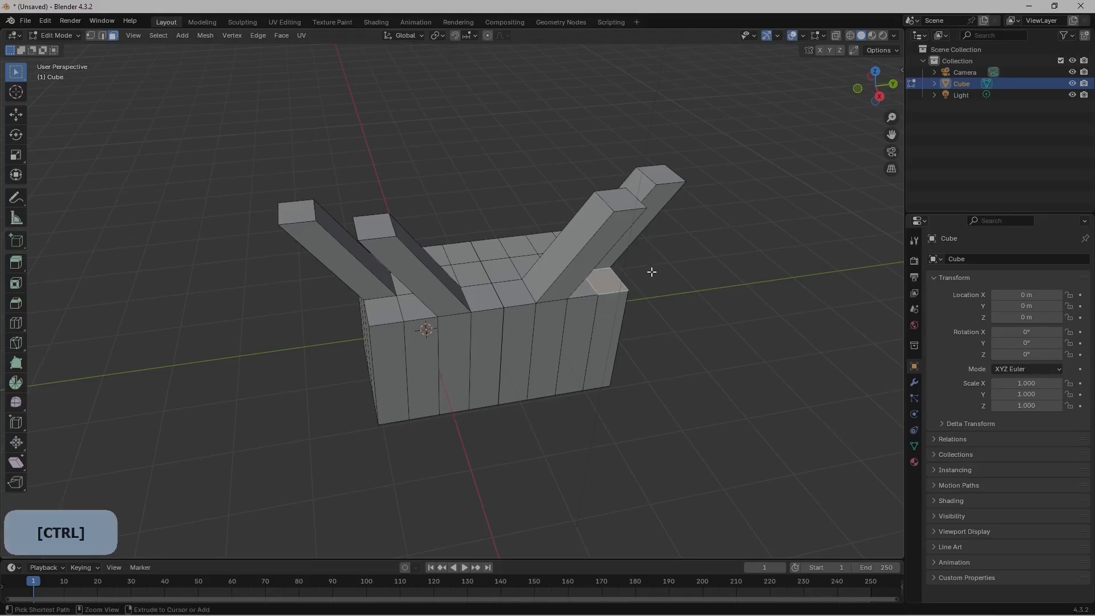
{"action": "key", "text": "ctrl+l"}
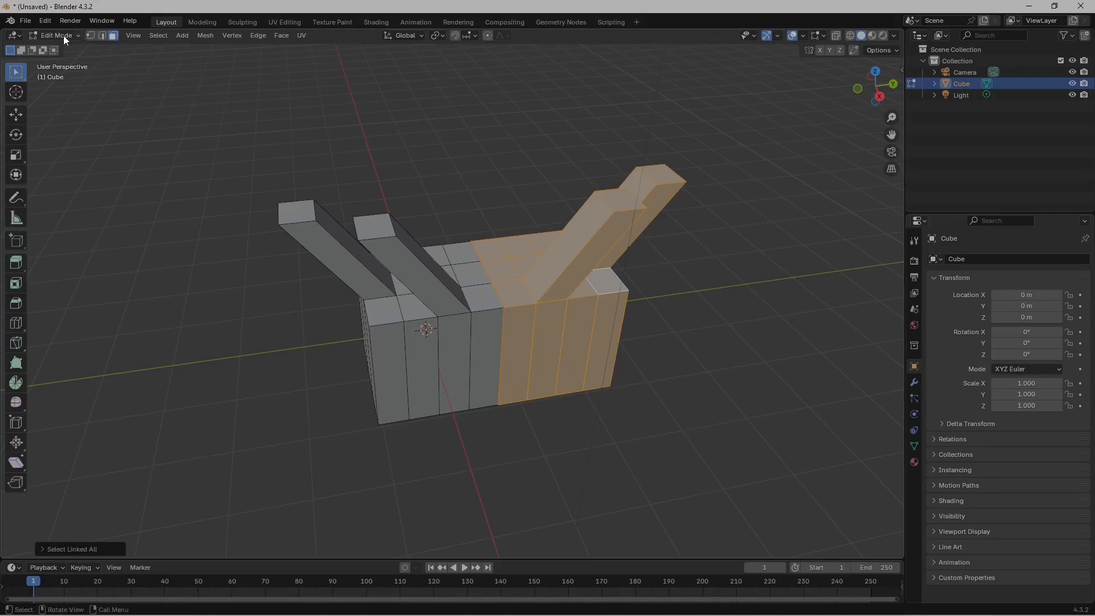
- In Edit Mode, select the whole mirrored half as linked geometry and move it along the global Y axis away from the original half
{"action": "key", "text": "Tab"}
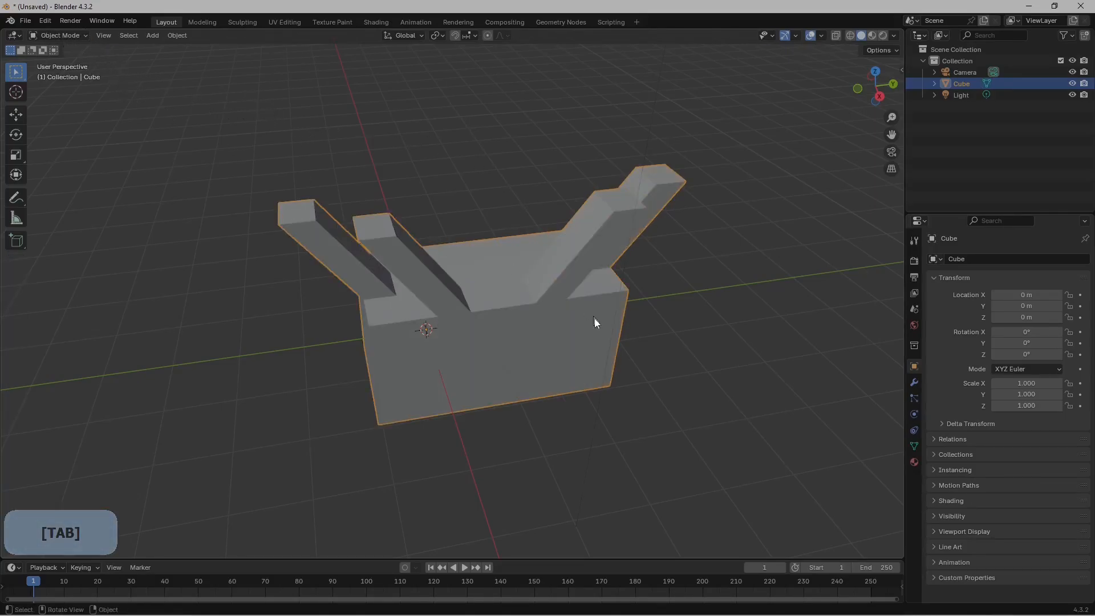
{"action": "middle_click_drag", "start_coordinate": [564, 293], "coordinate": [529, 201]}
{"action": "key", "text": "Tab"}
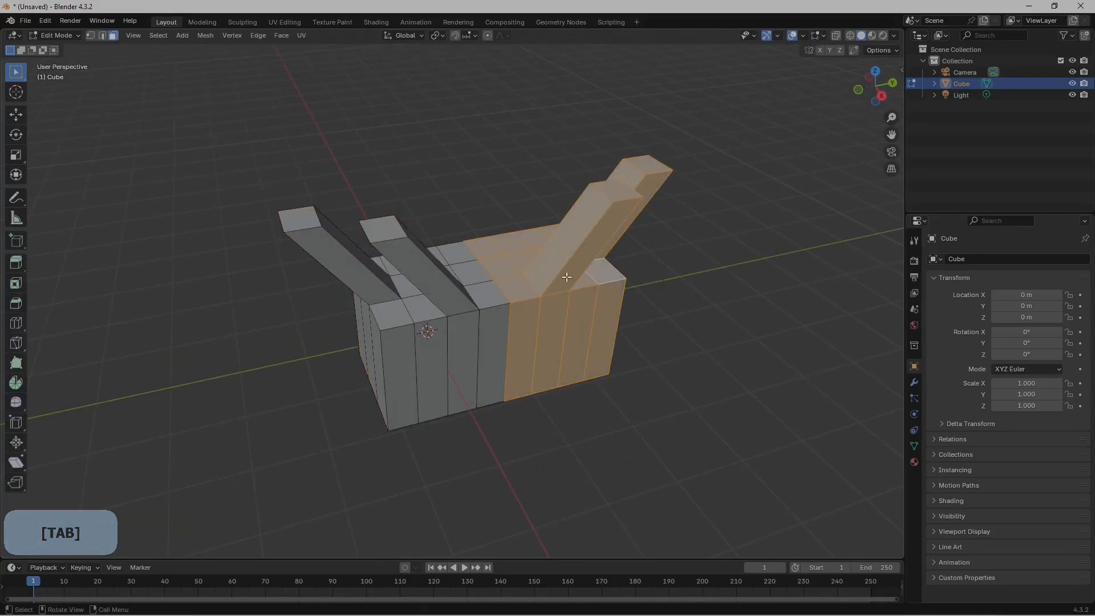
{"action": "left_click", "coordinate": [666, 315]}
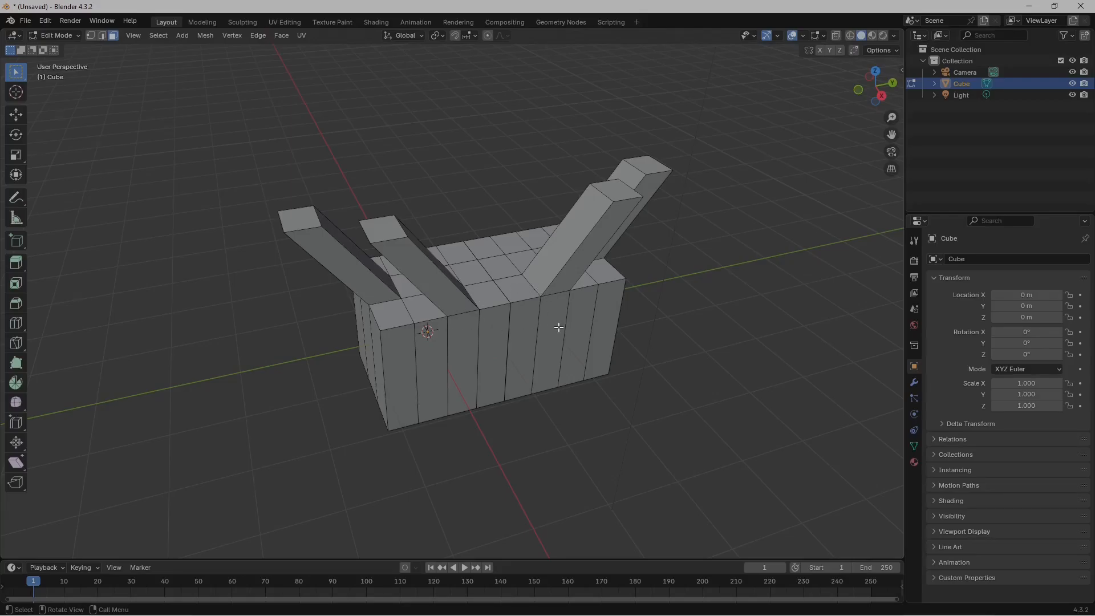
{"action": "left_click", "coordinate": [581, 313]}
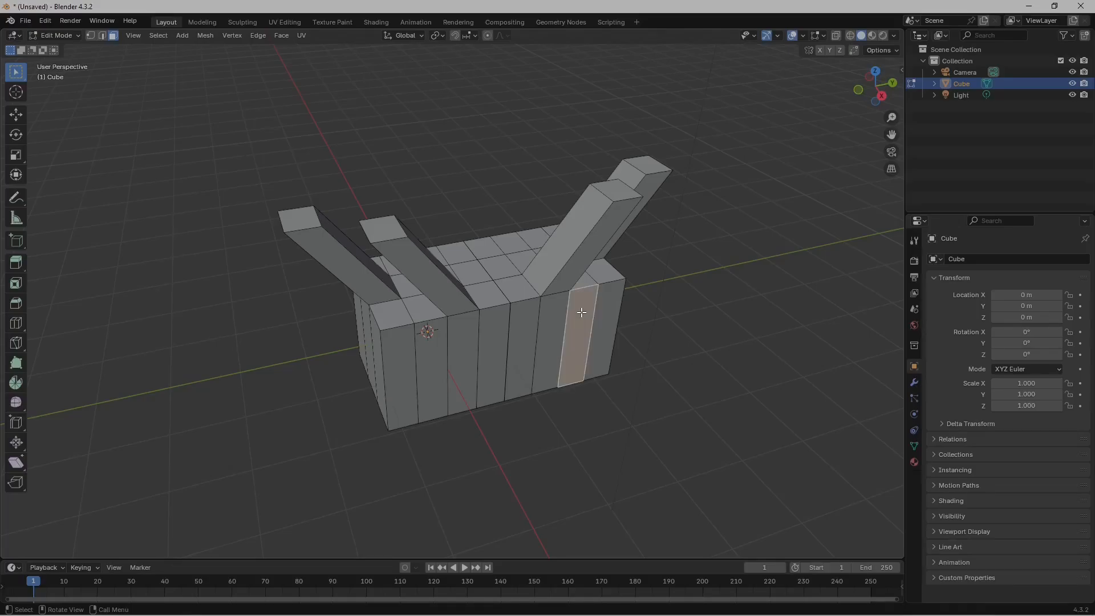
{"action": "key", "text": "ctrl+l"}
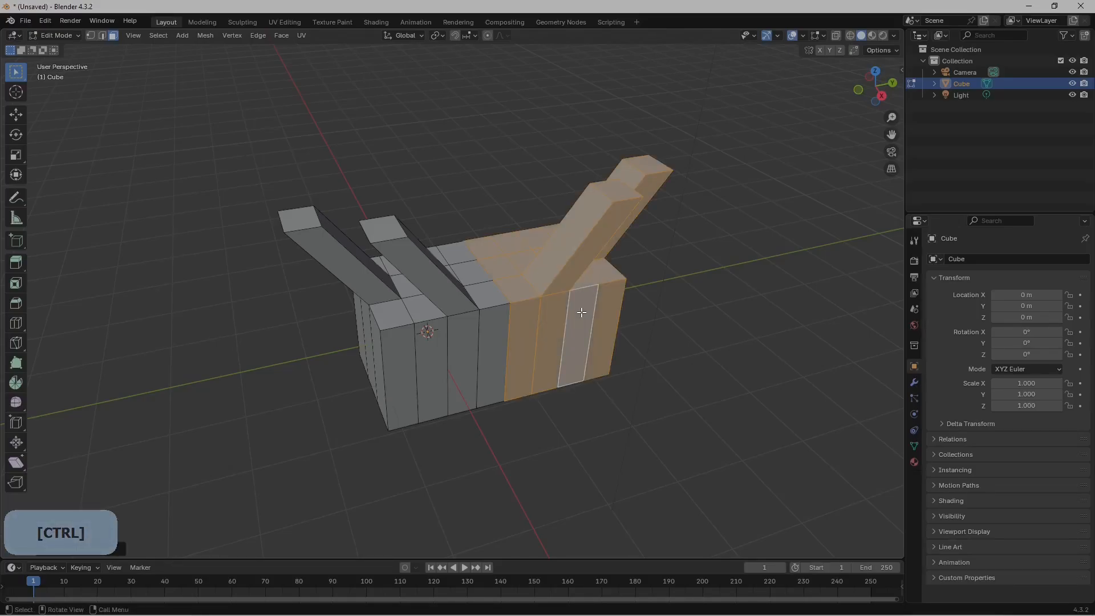
{"action": "key", "text": "g"}
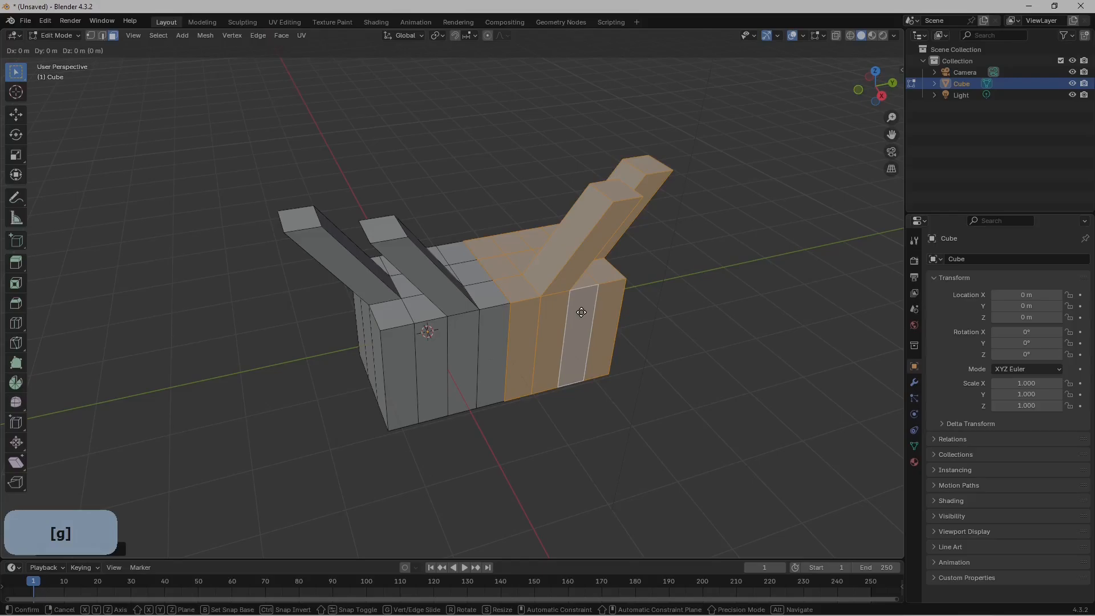
{"action": "key", "text": "y"}
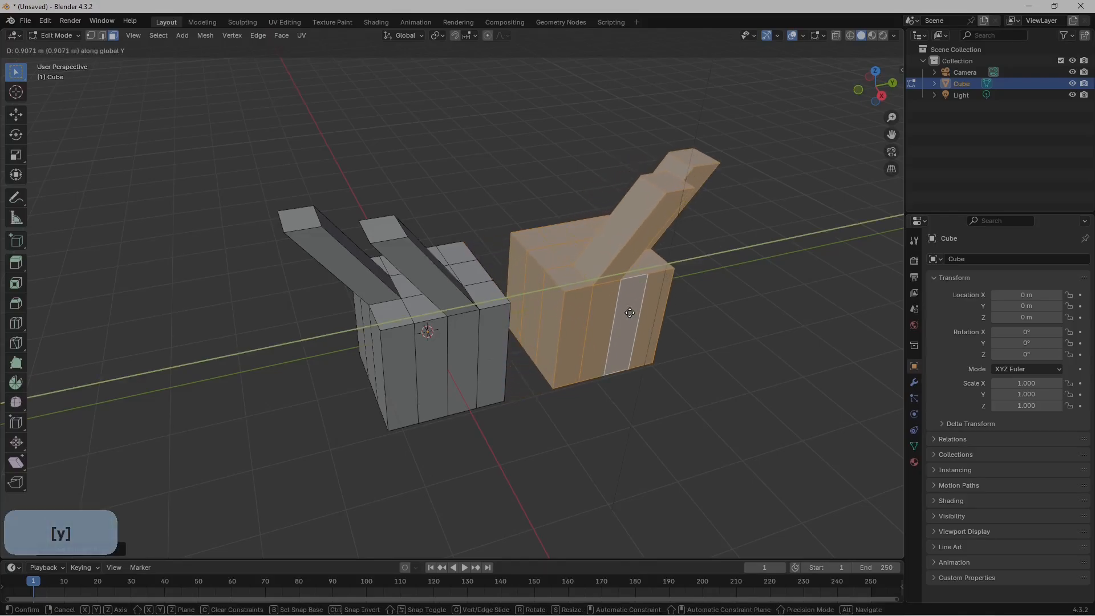
{"action": "left_click", "coordinate": [677, 312]}
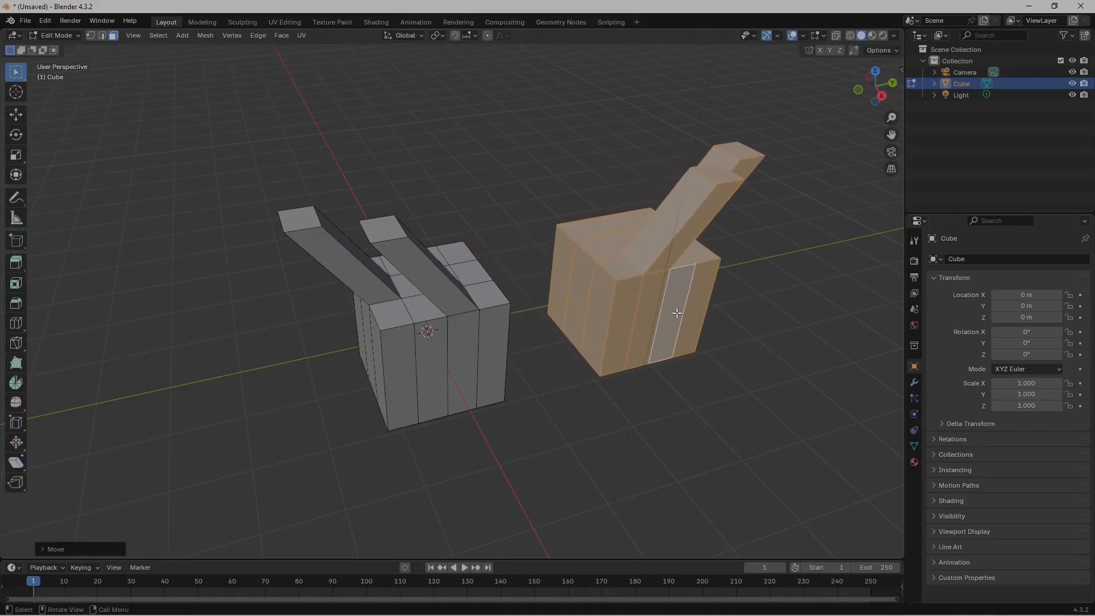
- Dissolve the three side faces of the moved half that face the original half into a single face
{"action": "left_click", "coordinate": [594, 445]}
{"action": "left_click", "coordinate": [560, 268]}
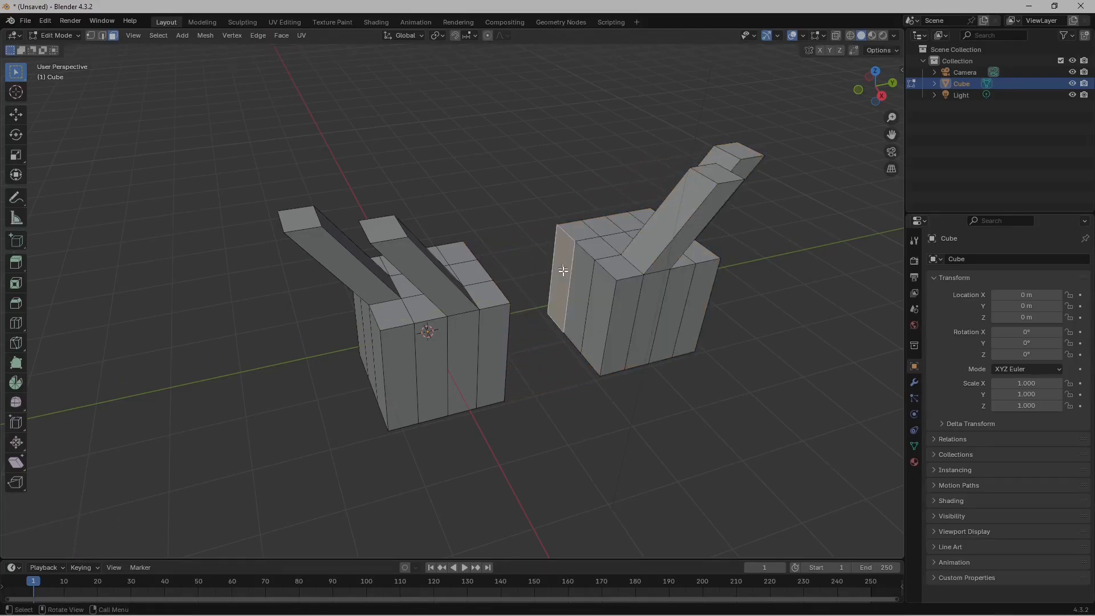
{"action": "left_click", "coordinate": [590, 302], "text": "shift"}
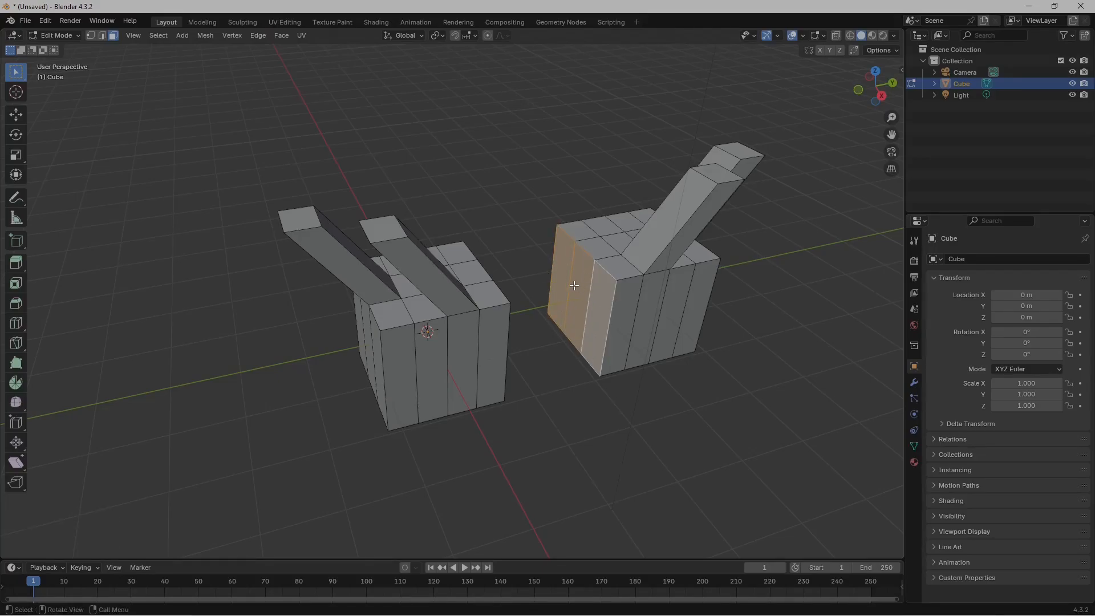
{"action": "key", "text": "x"}
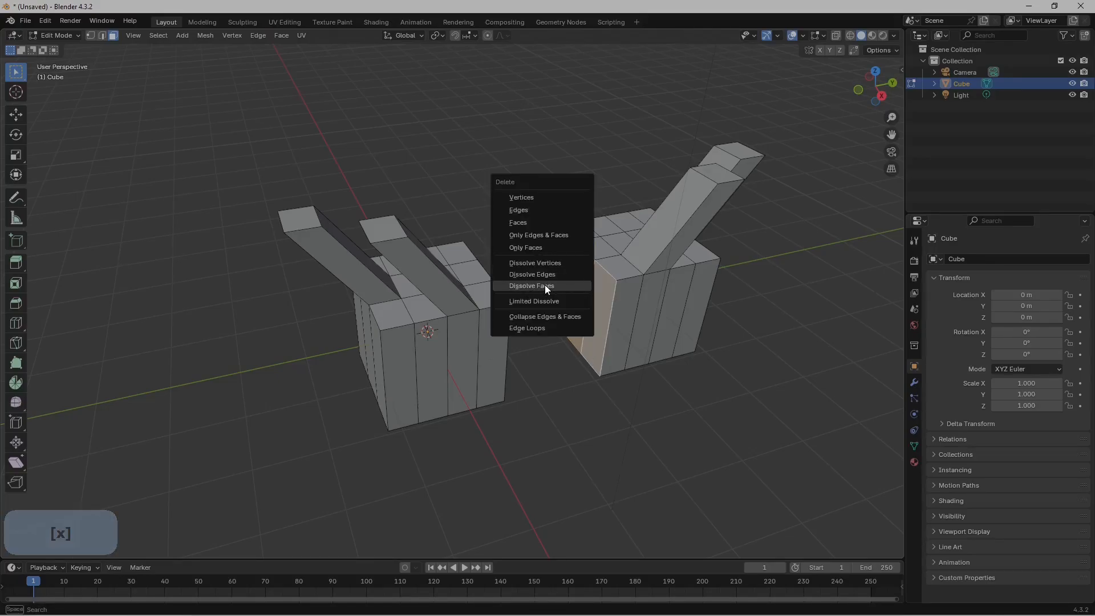
{"action": "left_click", "coordinate": [546, 285]}
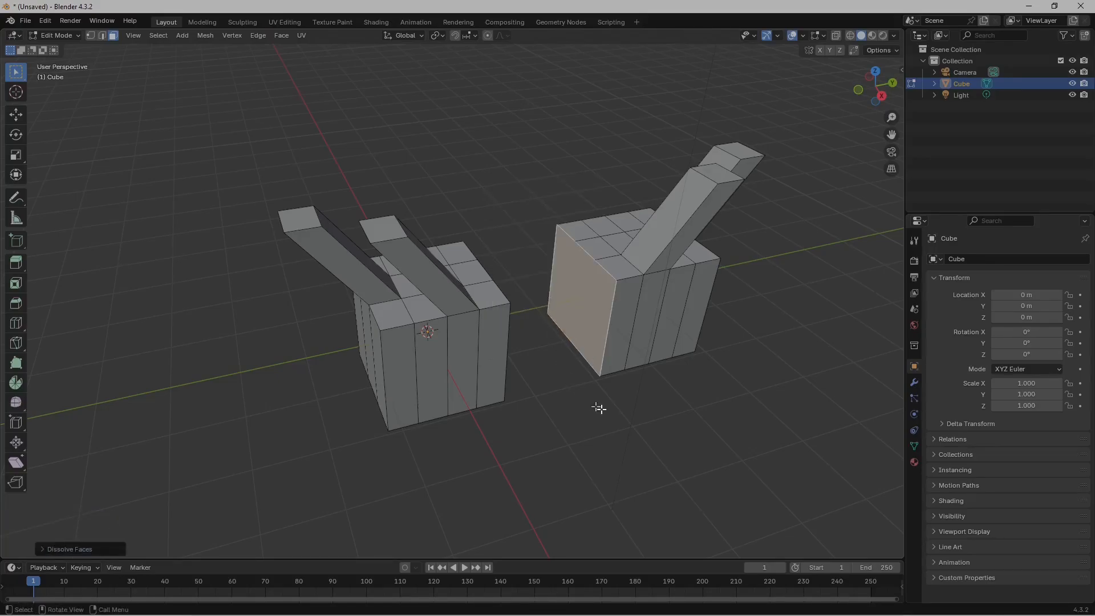
- Dissolve the three side faces of the original half that face the gap into a single face
{"action": "middle_click_drag", "start_coordinate": [594, 408], "coordinate": [553, 396]}
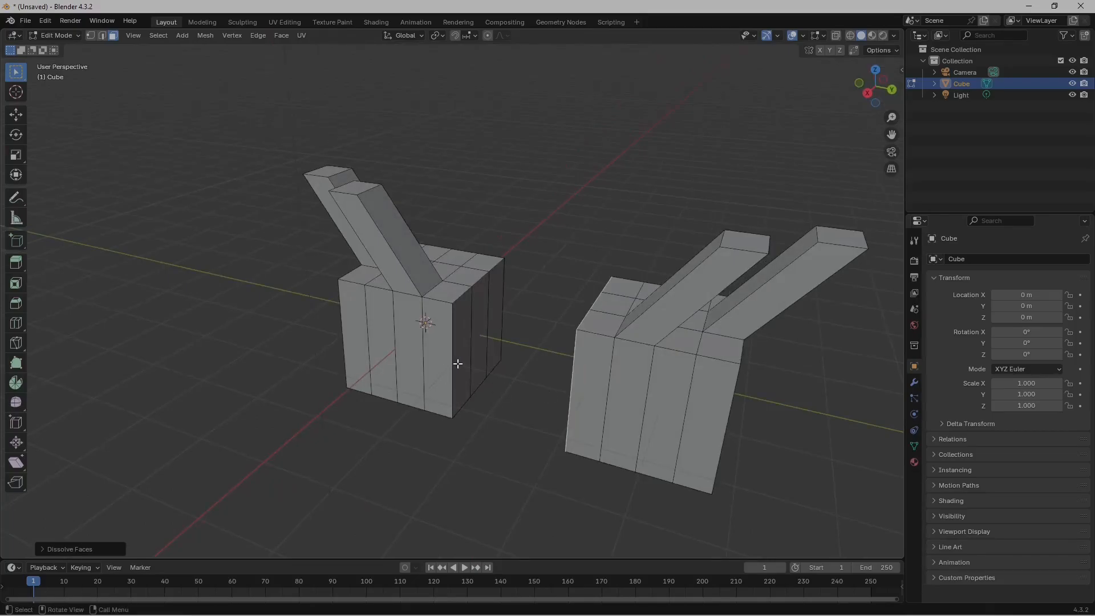
{"action": "left_click", "coordinate": [458, 364]}
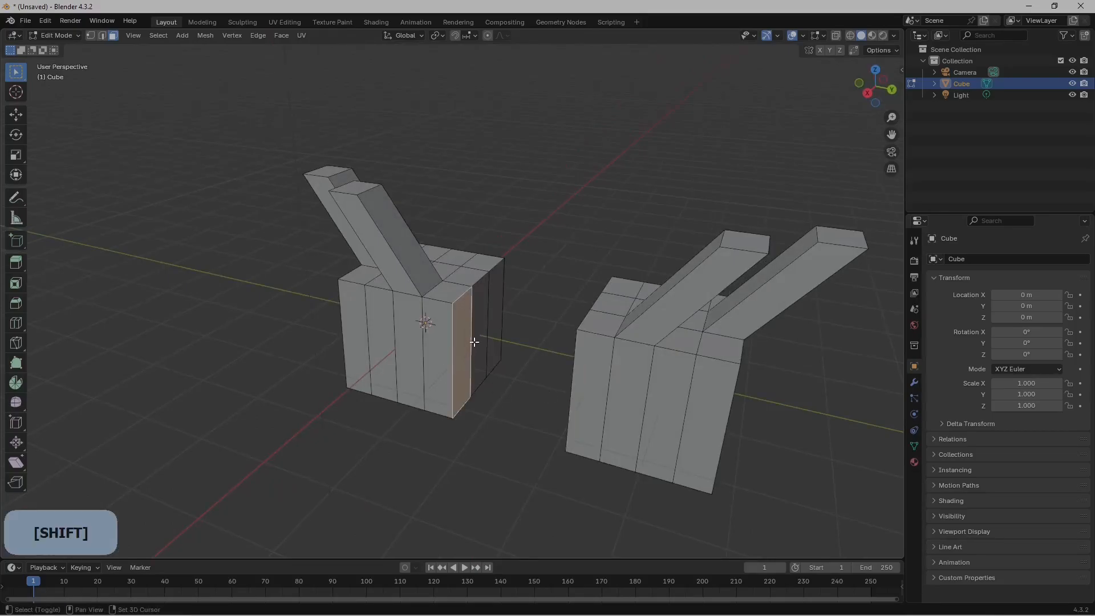
{"action": "left_click", "coordinate": [479, 337], "text": "shift"}
{"action": "left_click", "coordinate": [494, 325], "text": "shift"}
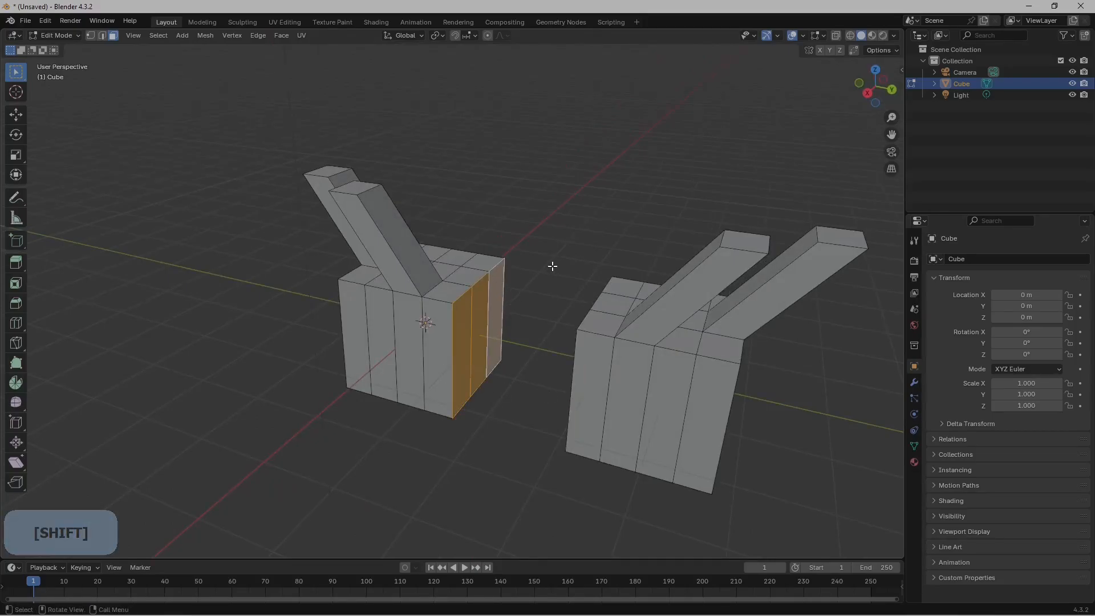
{"action": "key", "text": "x"}
{"action": "left_click", "coordinate": [529, 265]}
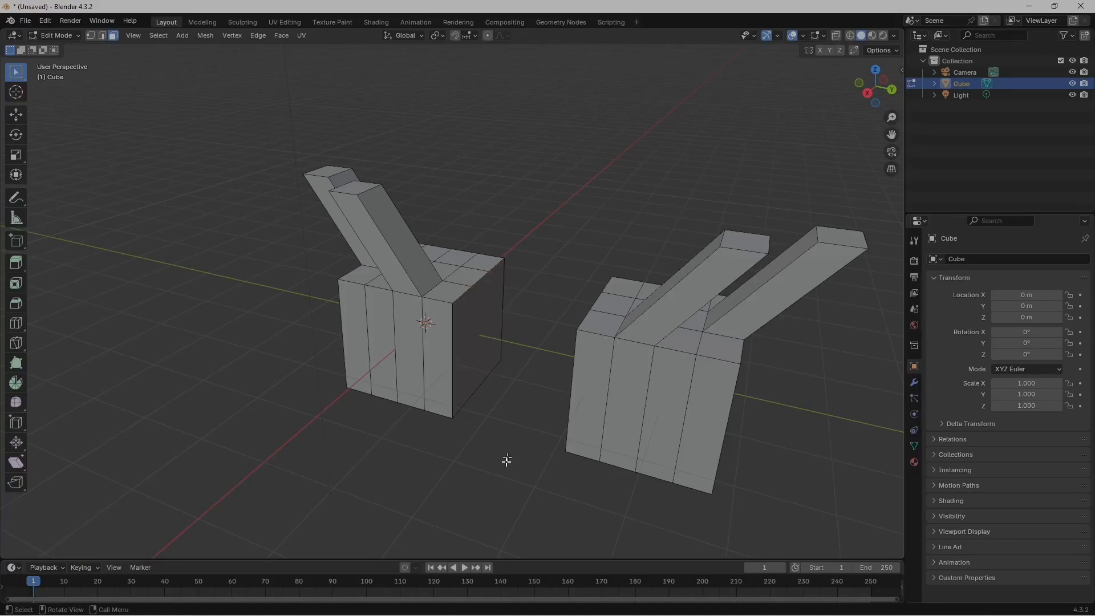
- Select the entire mirrored half and move it about -1.3 m along global Y, leaving a narrow gap to the original half
{"action": "middle_click_drag", "start_coordinate": [506, 457], "coordinate": [611, 411]}
{"action": "left_click", "coordinate": [647, 329]}
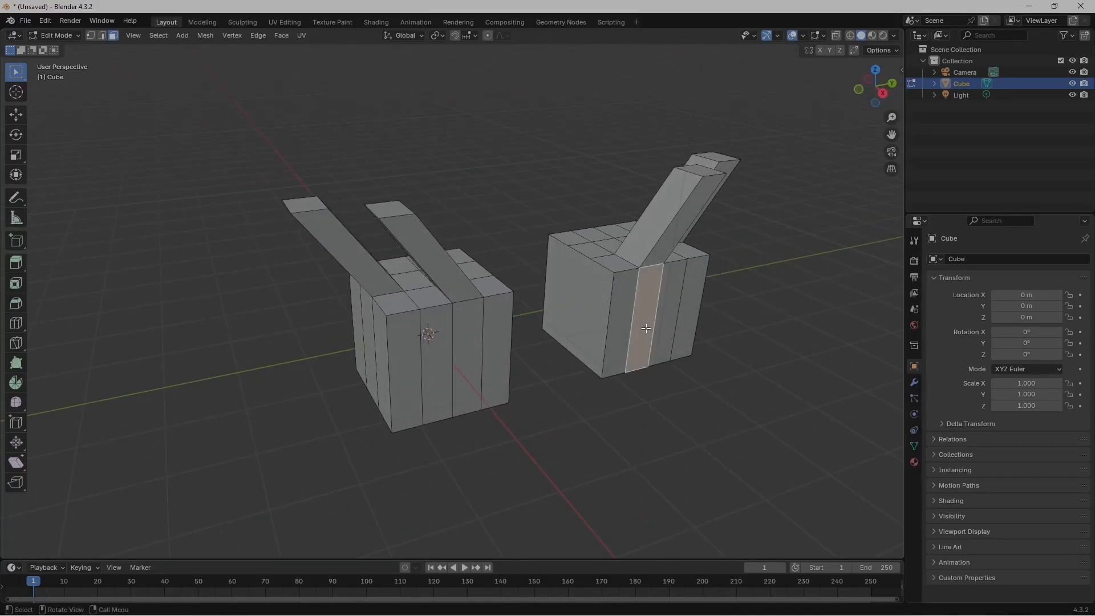
{"action": "key", "text": "ctrl+i"}
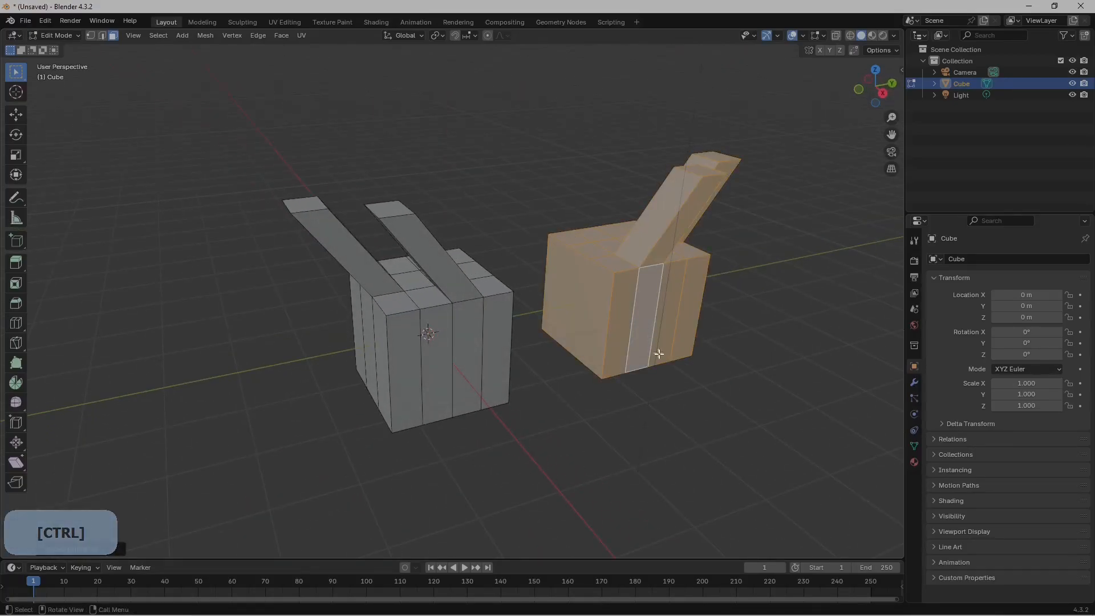
{"action": "key", "text": "g"}
{"action": "key", "text": "y"}
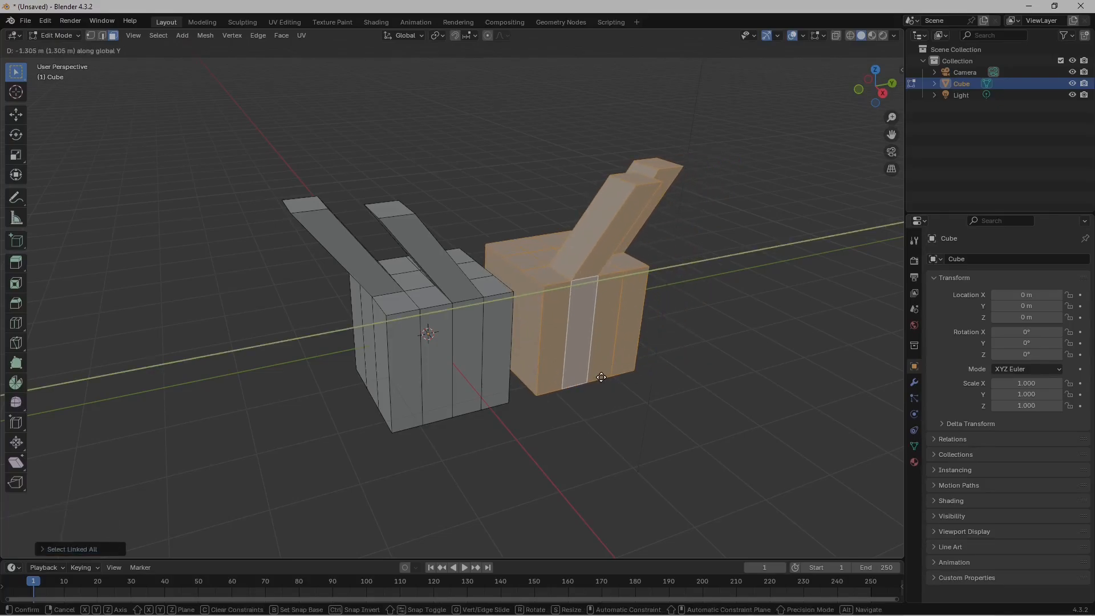
{"action": "left_click", "coordinate": [599, 378]}
- Select the two large faces on either side of the gap and connect the halves with Bridge Faces
{"action": "left_click", "coordinate": [706, 421]}
{"action": "middle_click_drag", "start_coordinate": [706, 420], "coordinate": [685, 413]}
{"action": "left_click", "coordinate": [517, 333]}
{"action": "middle_click_drag", "start_coordinate": [608, 417], "coordinate": [563, 416]}
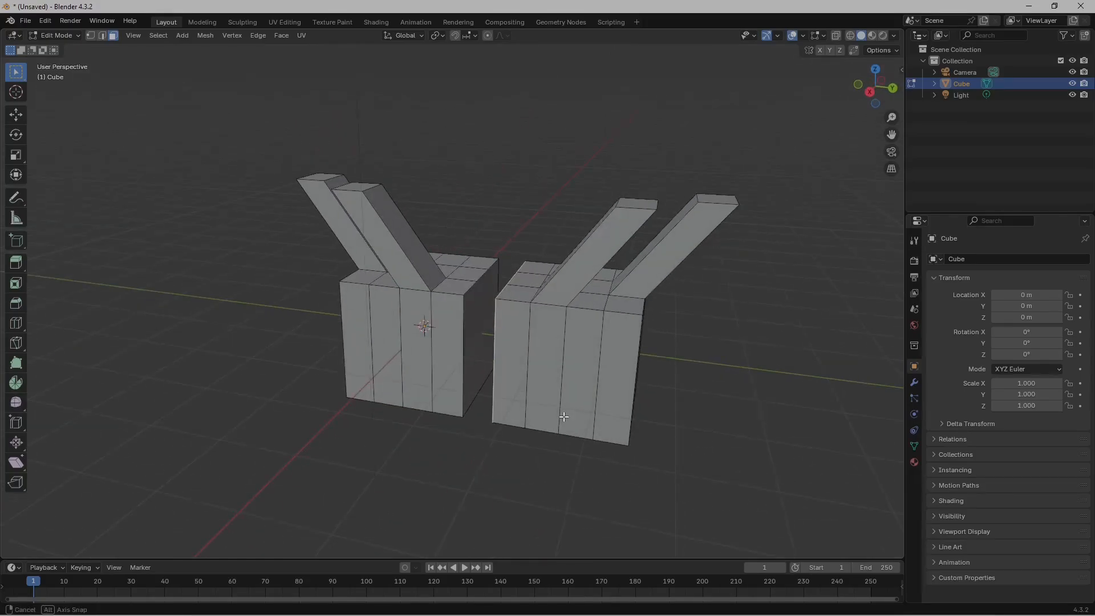
{"action": "left_click", "coordinate": [476, 344], "text": "shift"}
{"action": "middle_click_drag", "start_coordinate": [475, 342], "coordinate": [506, 345]}
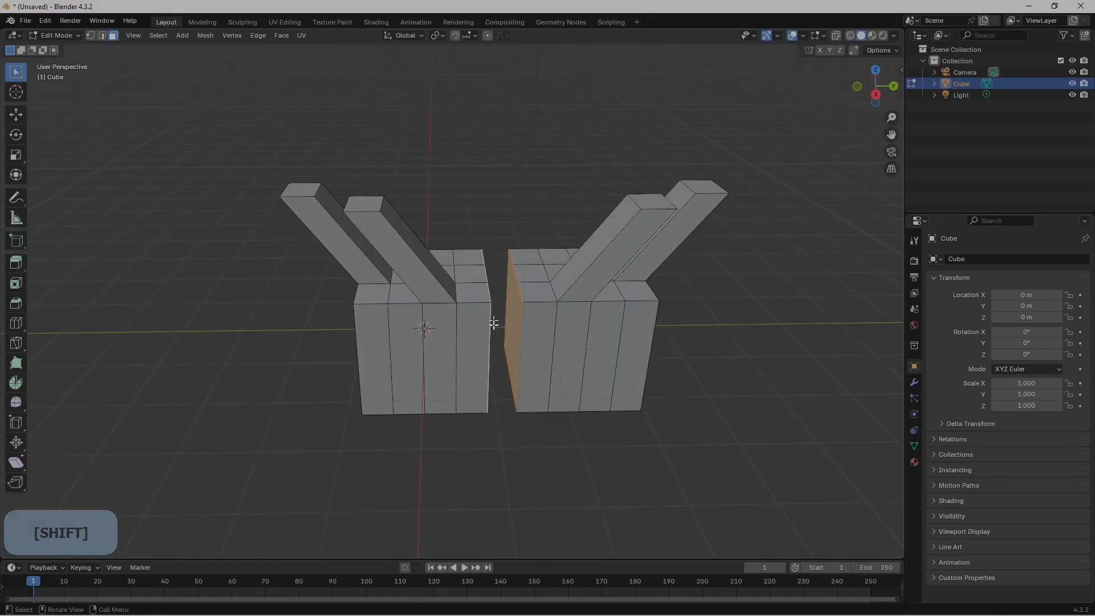
{"action": "key", "text": "ctrl+f"}
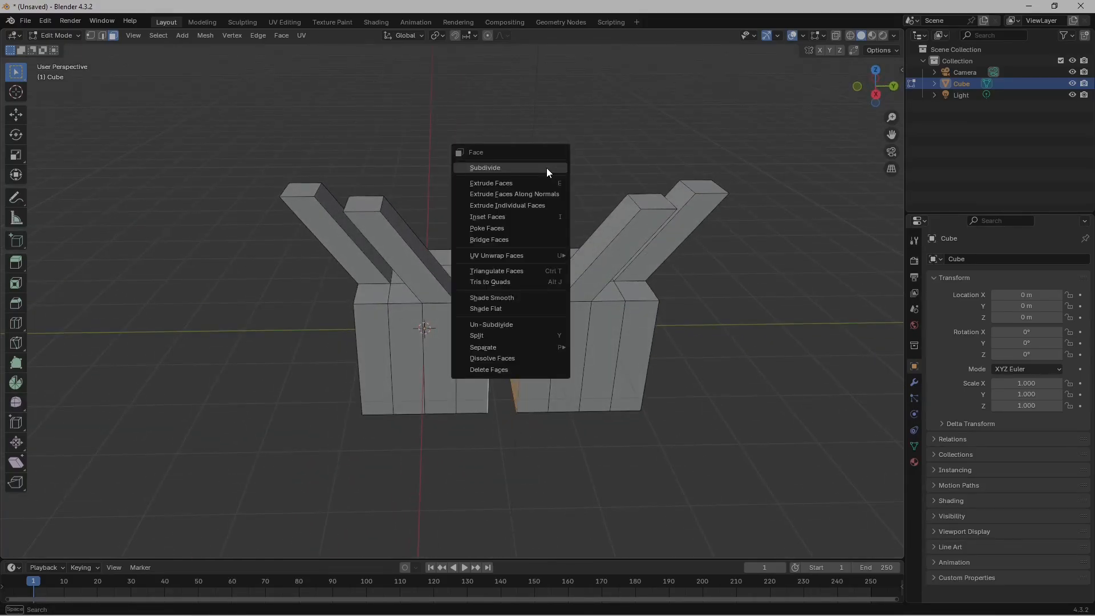
{"action": "left_click", "coordinate": [494, 240]}
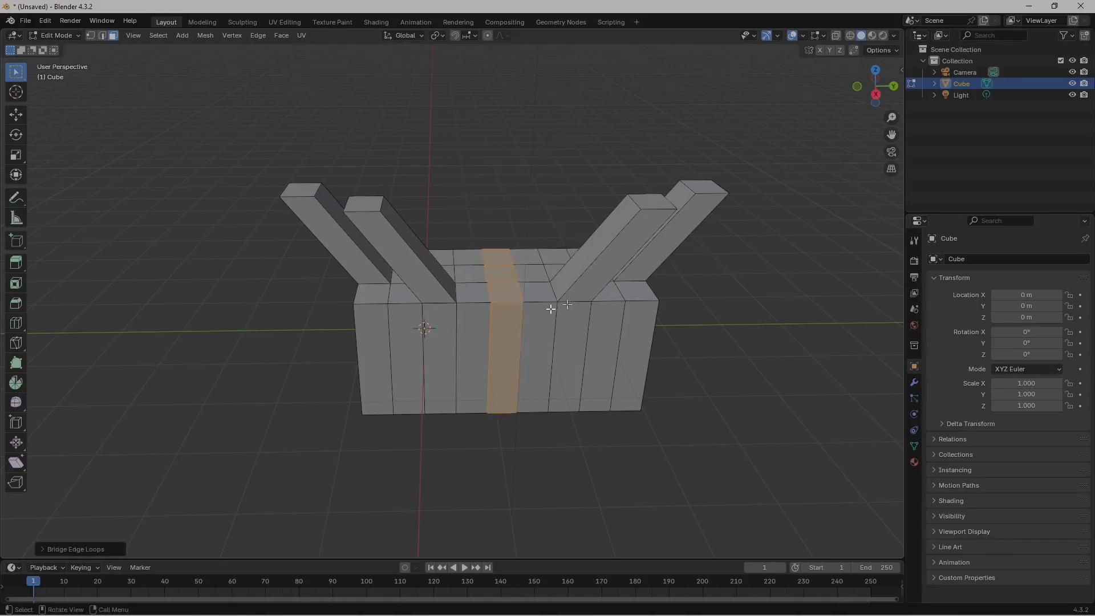
- Check the bridged mesh's connectivity by selecting everything linked to one front face, and clear the selection
{"action": "left_click", "coordinate": [419, 428]}
{"action": "left_click", "coordinate": [569, 333]}
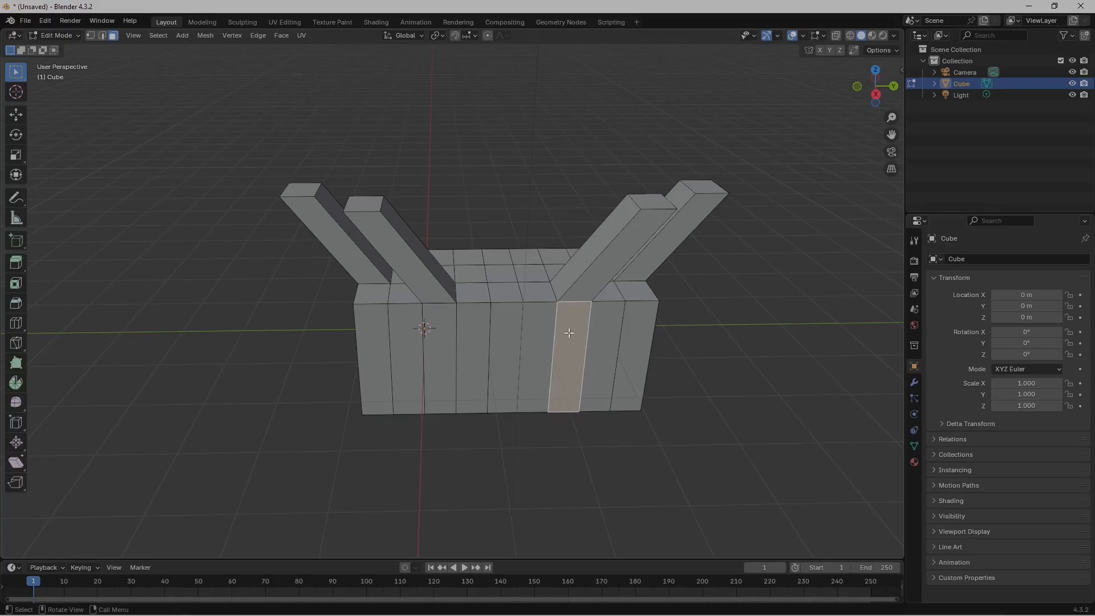
{"action": "key", "text": "ctrl+i"}
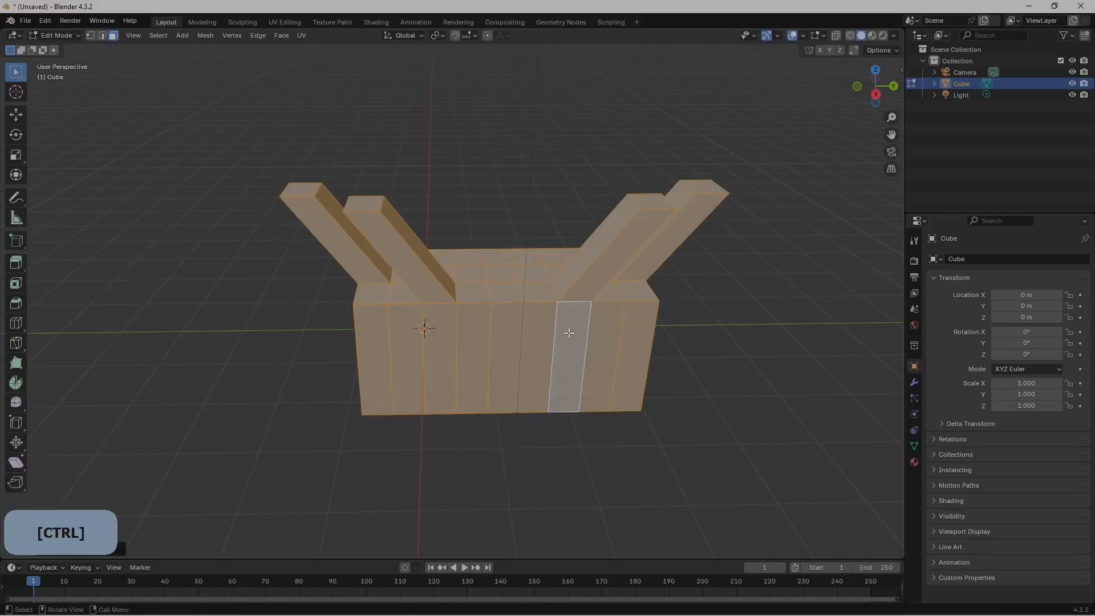
{"action": "key", "text": "alt+a"}
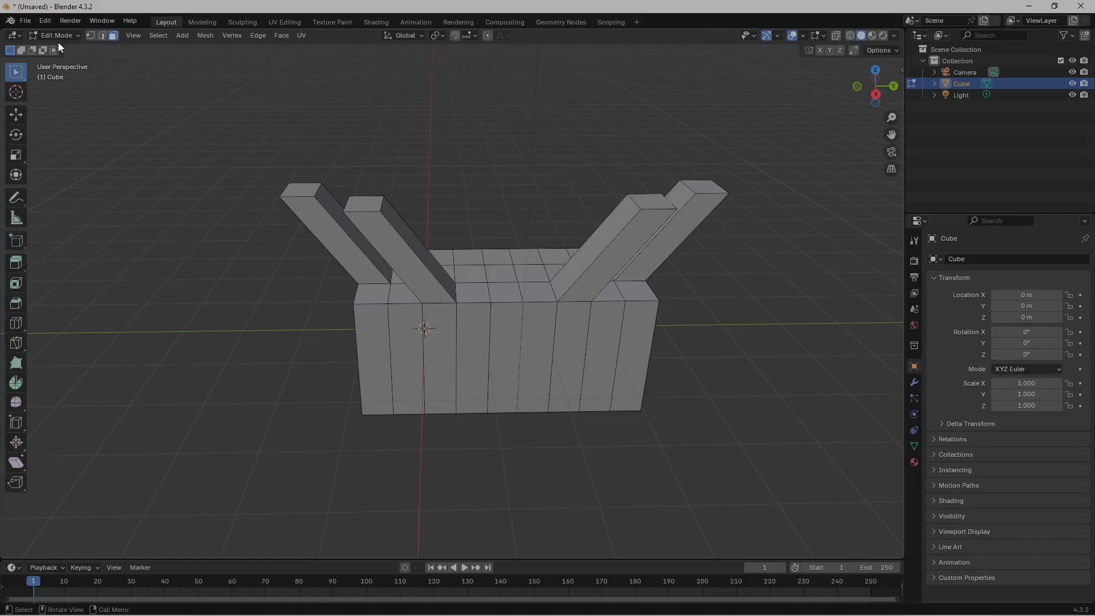
- In Object Mode, mirror the whole bridged object along the global Z axis so its prongs point downward
{"action": "key", "text": "Tab"}
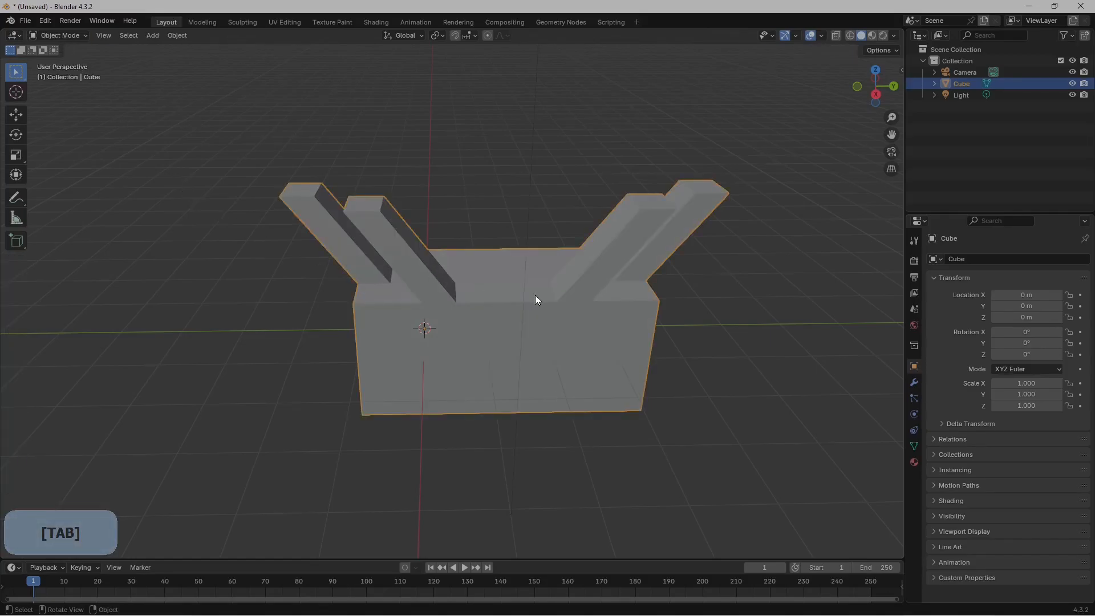
{"action": "middle_click_drag", "start_coordinate": [535, 295], "coordinate": [588, 282]}
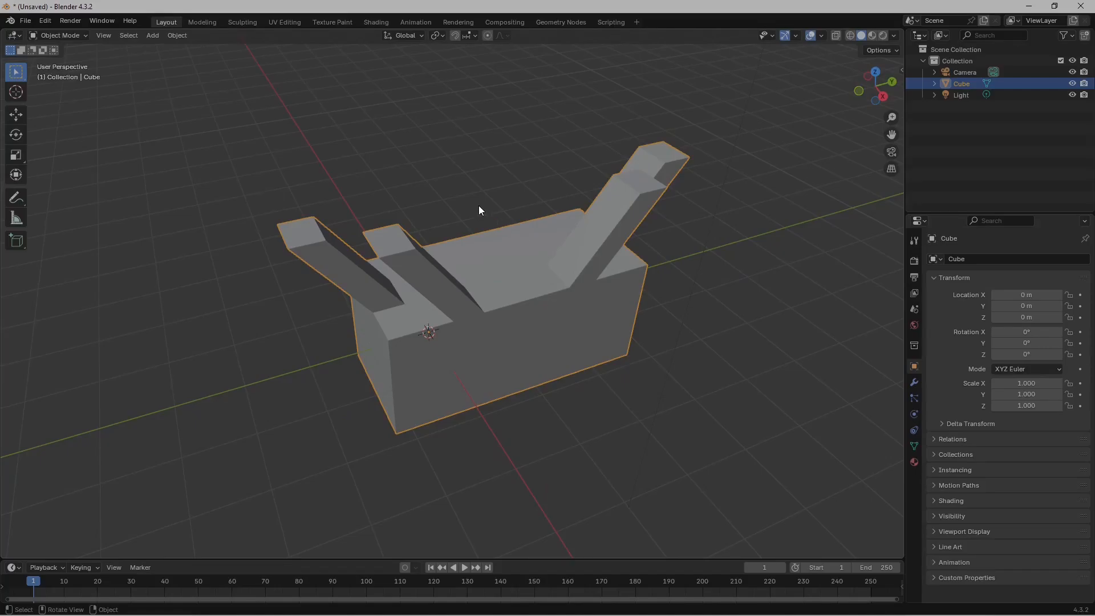
{"action": "key", "text": "ctrl+m"}
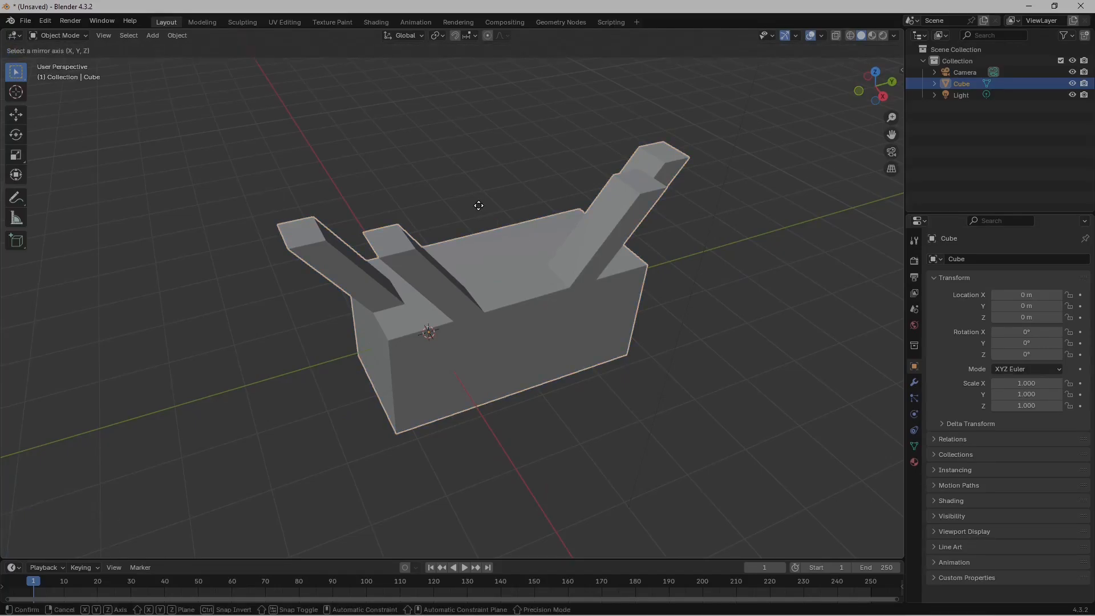
{"action": "key", "text": "z"}
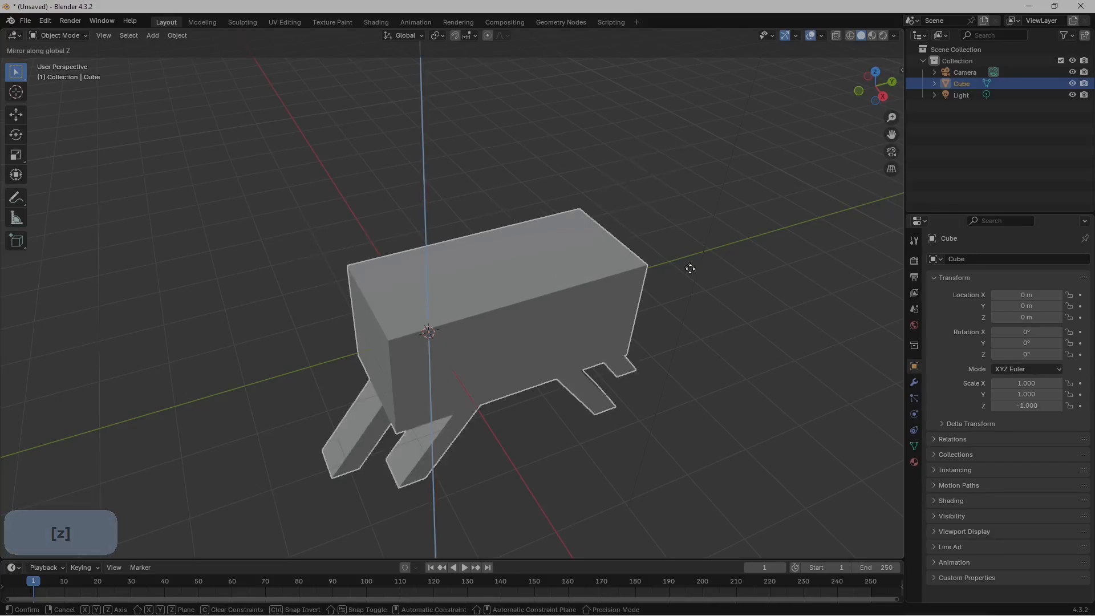
{"action": "left_click", "coordinate": [713, 291]}
{"action": "middle_click_drag", "start_coordinate": [713, 292], "coordinate": [504, 455]}
{"action": "scroll", "coordinate": [504, 455], "scroll_direction": "up", "scroll_amount": 2}
{"action": "middle_click_drag", "start_coordinate": [509, 412], "coordinate": [491, 368], "text": "shift"}
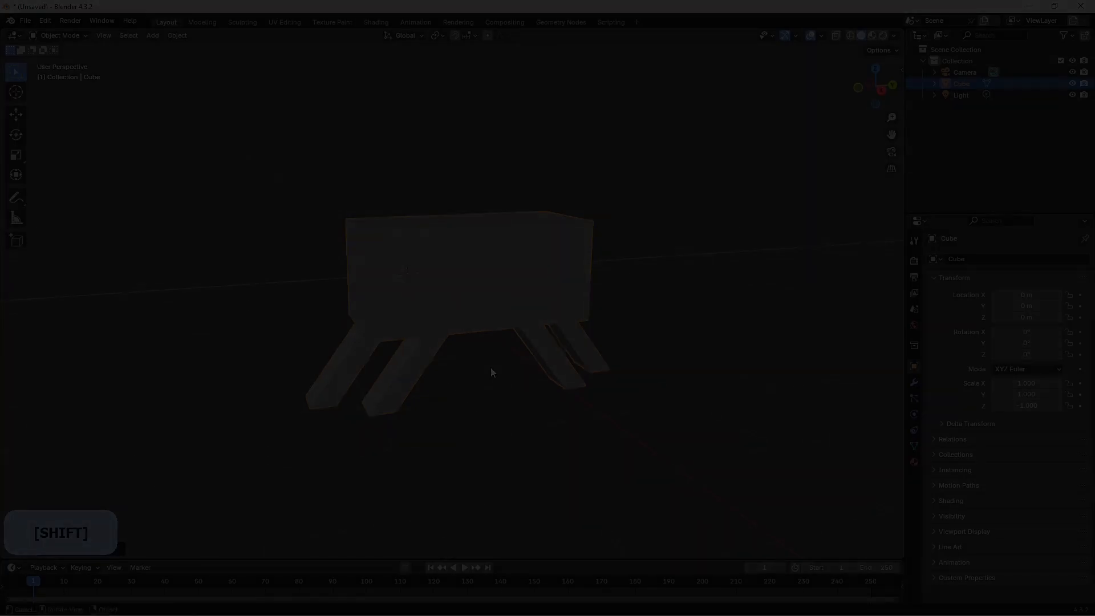
{"action": "scroll", "coordinate": [512, 396], "scroll_direction": "up", "scroll_amount": 1}
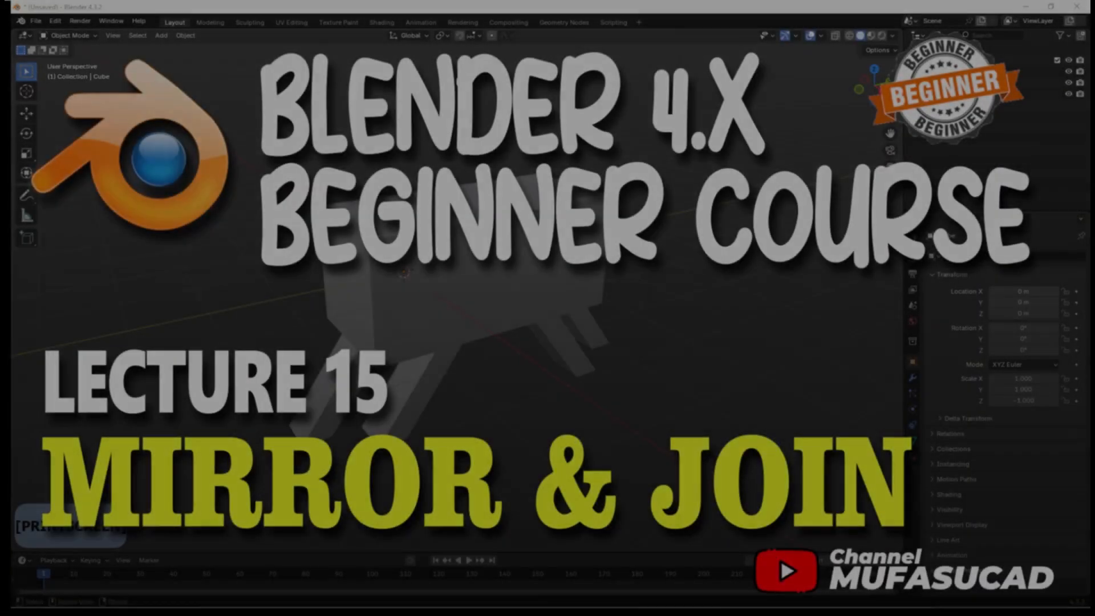